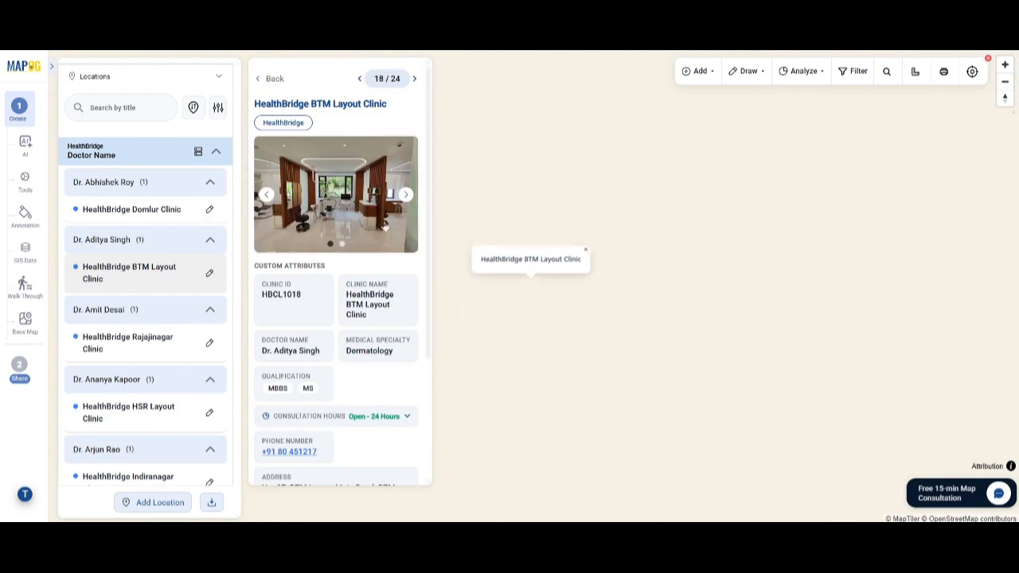
Step: Examine the attribute details of HealthBridge BTM Layout Clinic and open HealthBridge Rajajinagar Clinic from the location list
{"action": "scroll", "coordinate": [360, 352], "scroll_direction": "down", "scroll_amount": 2}
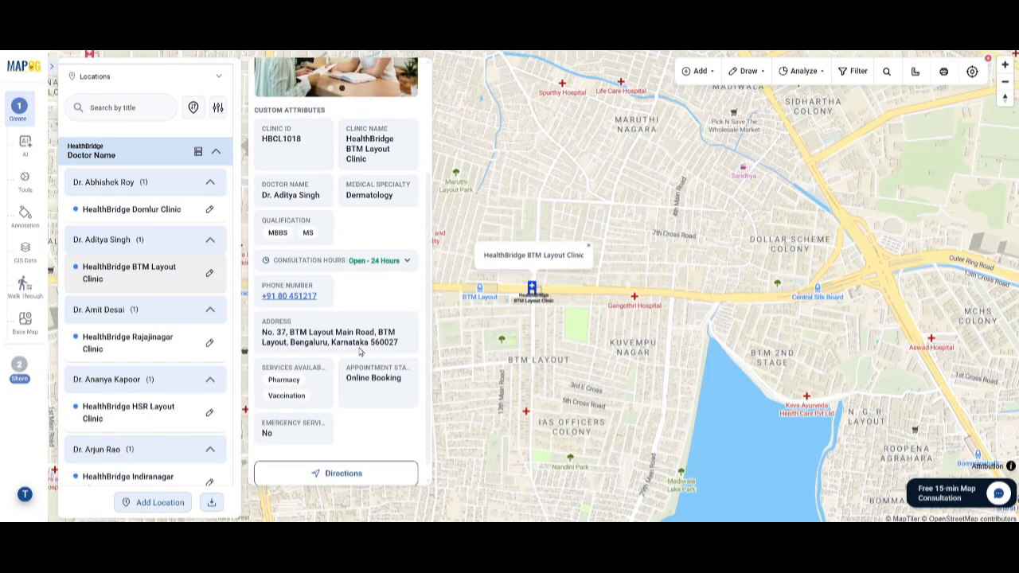
{"action": "scroll", "coordinate": [360, 351], "scroll_direction": "up", "scroll_amount": 2}
{"action": "left_click", "coordinate": [140, 337]}
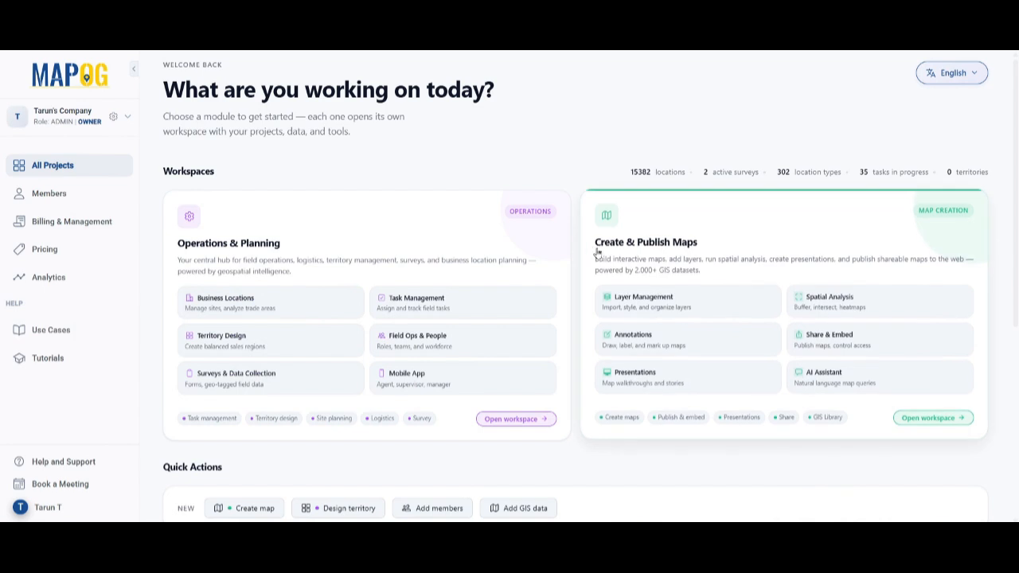
Step: Open the Create & Publish Maps workspace and start a new map based on the Category Map template
{"action": "left_click", "coordinate": [924, 421]}
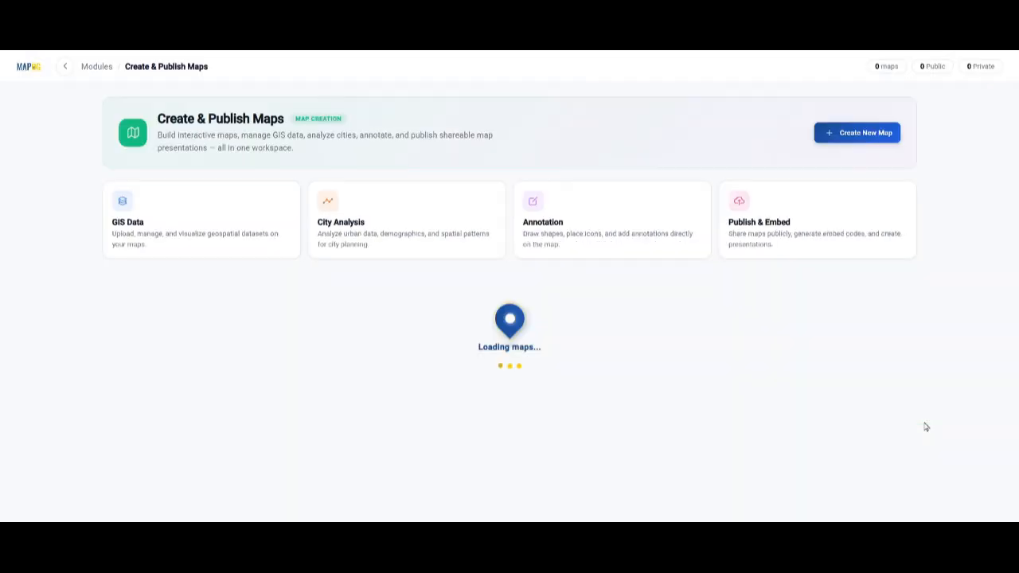
{"action": "left_click", "coordinate": [864, 134]}
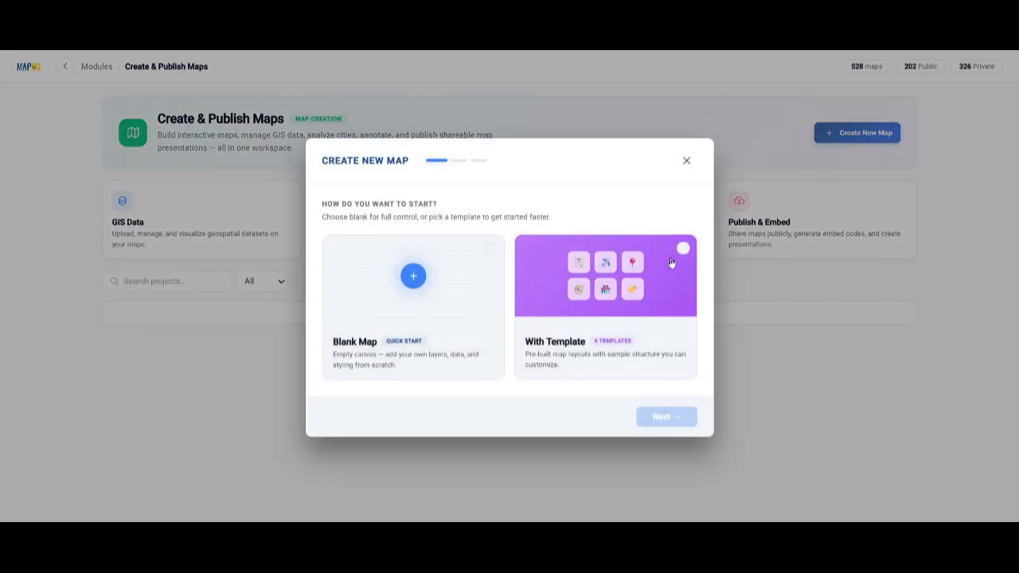
{"action": "left_click", "coordinate": [677, 287]}
{"action": "left_click", "coordinate": [667, 418]}
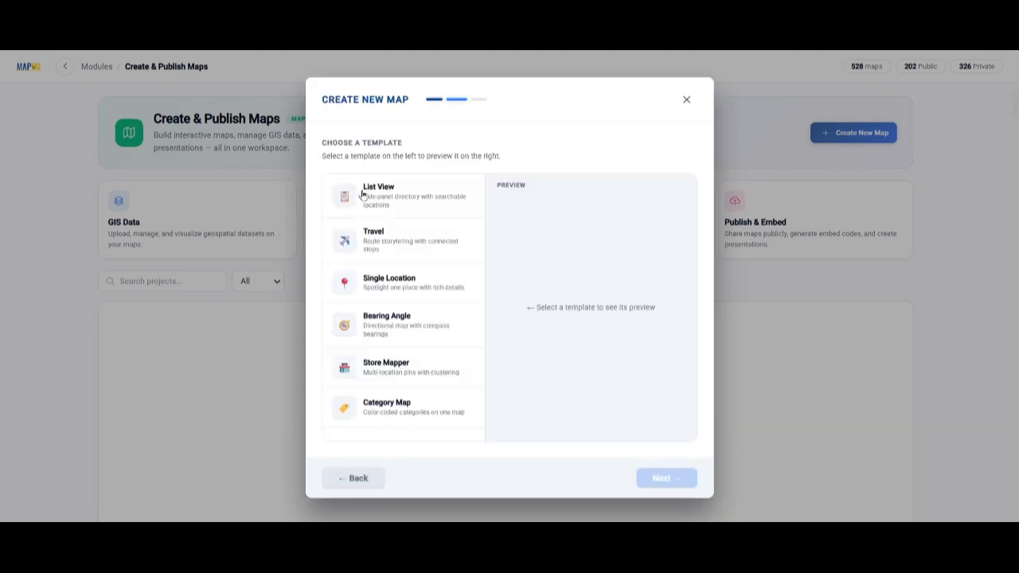
{"action": "left_click", "coordinate": [406, 418]}
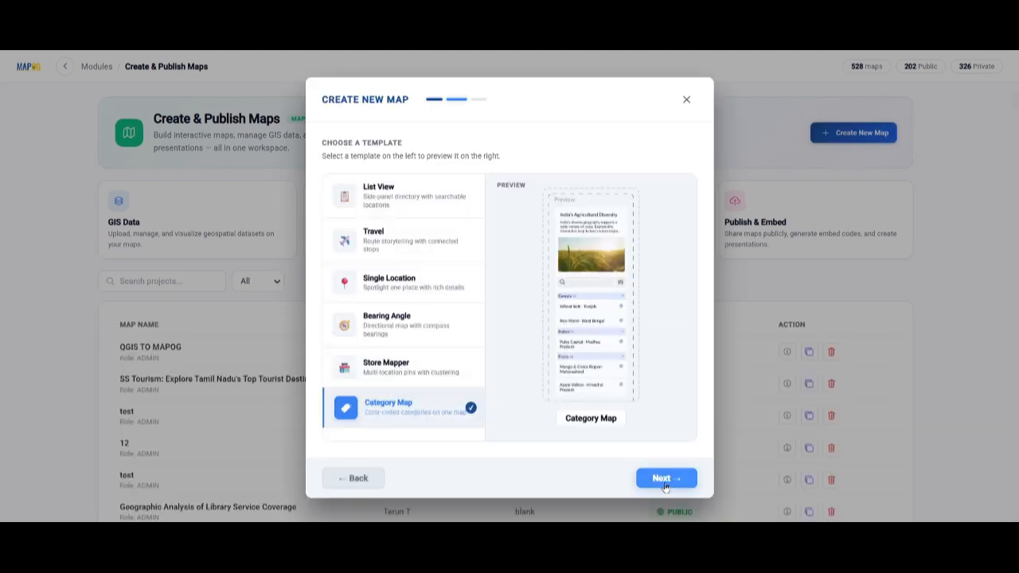
{"action": "left_click", "coordinate": [661, 480]}
Step: Create the map with the title "HealthBridge Hospital Chain" and the description "Doctor or Clinic Locator Map for a Hospital Chain"
{"action": "type", "text": "HealthBridge Hospital Chain"}
{"action": "key", "text": "Tab"}
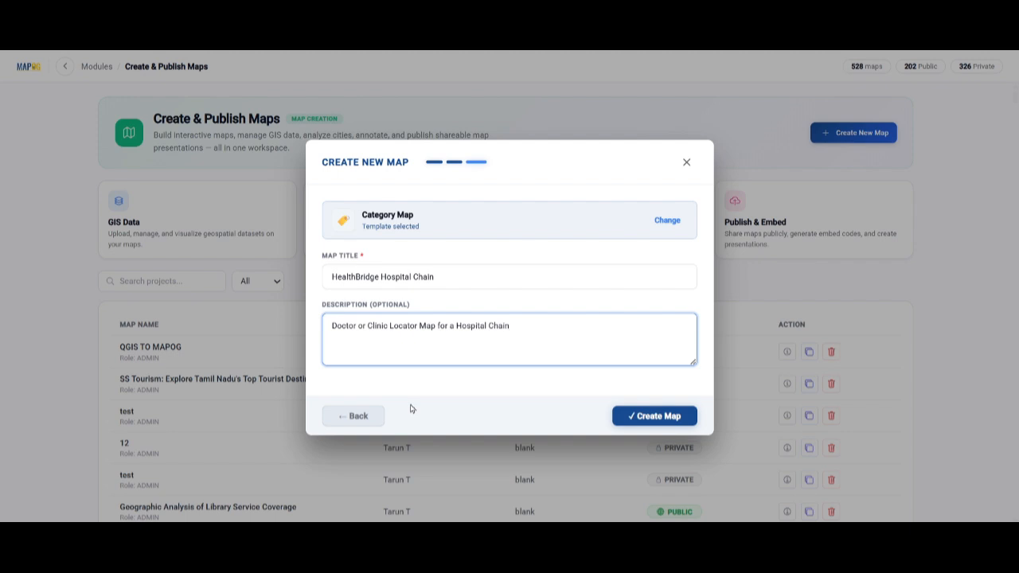
{"action": "left_click", "coordinate": [660, 426]}
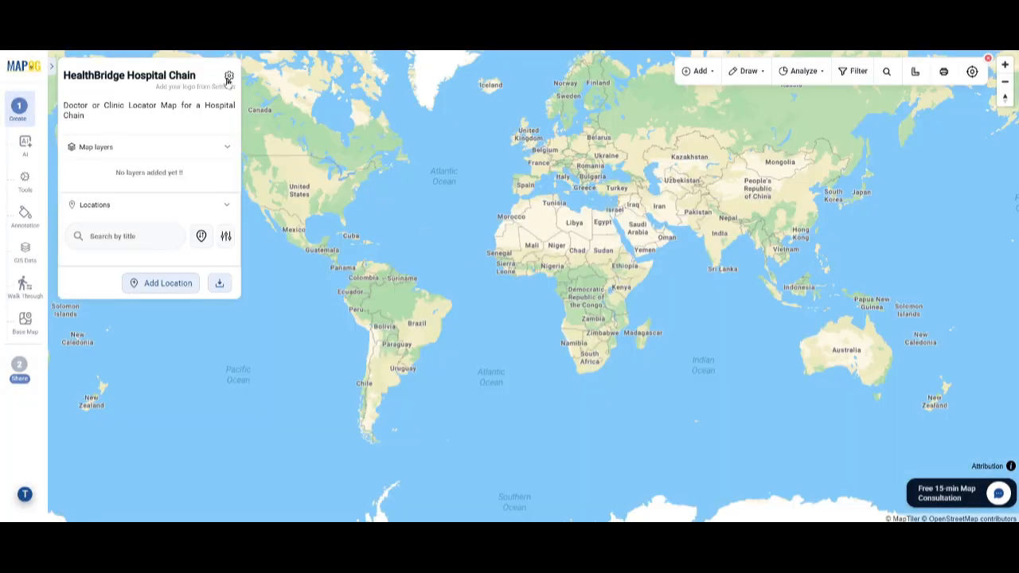
{"action": "left_click", "coordinate": [228, 77]}
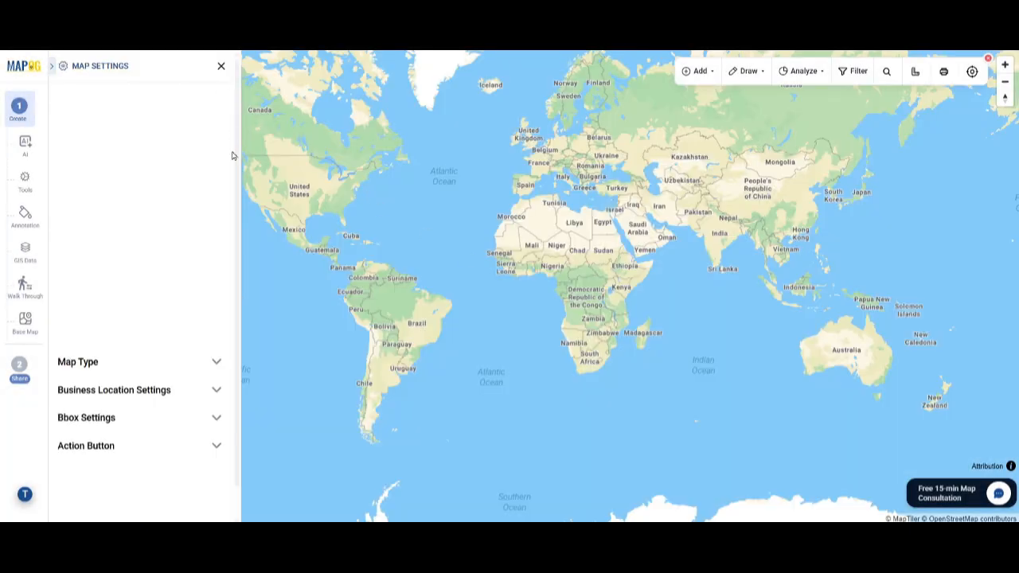
{"action": "left_click", "coordinate": [159, 312]}
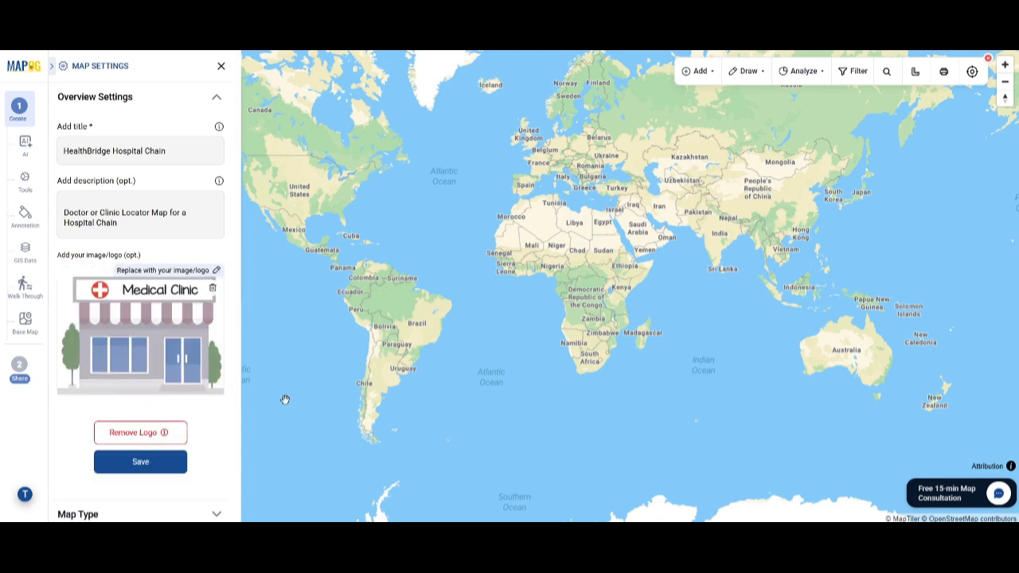
{"action": "scroll", "coordinate": [135, 424], "scroll_direction": "down", "scroll_amount": 2}
{"action": "left_click", "coordinate": [125, 509]}
{"action": "scroll", "coordinate": [143, 355], "scroll_direction": "down", "scroll_amount": 3}
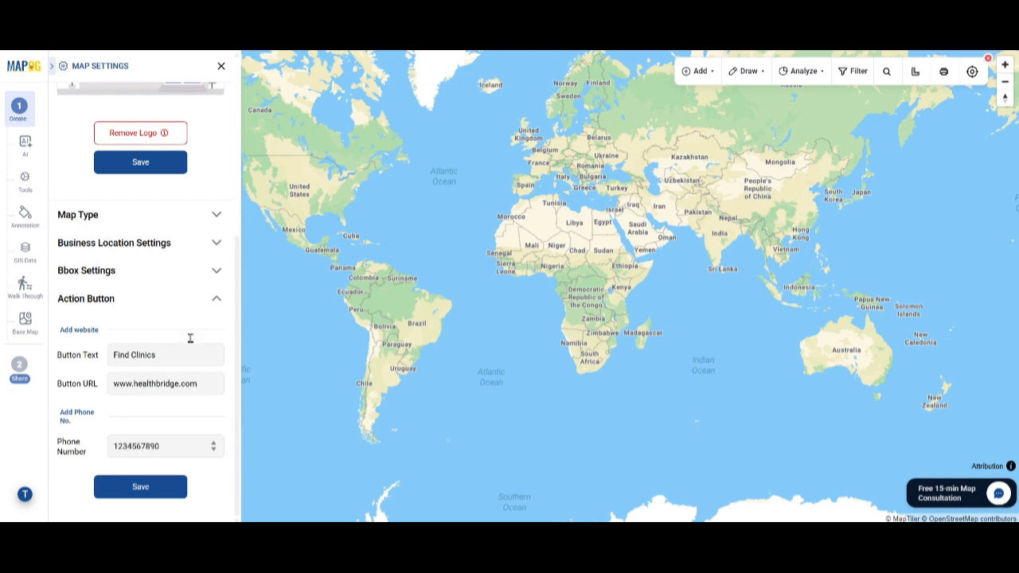
{"action": "left_click", "coordinate": [136, 487]}
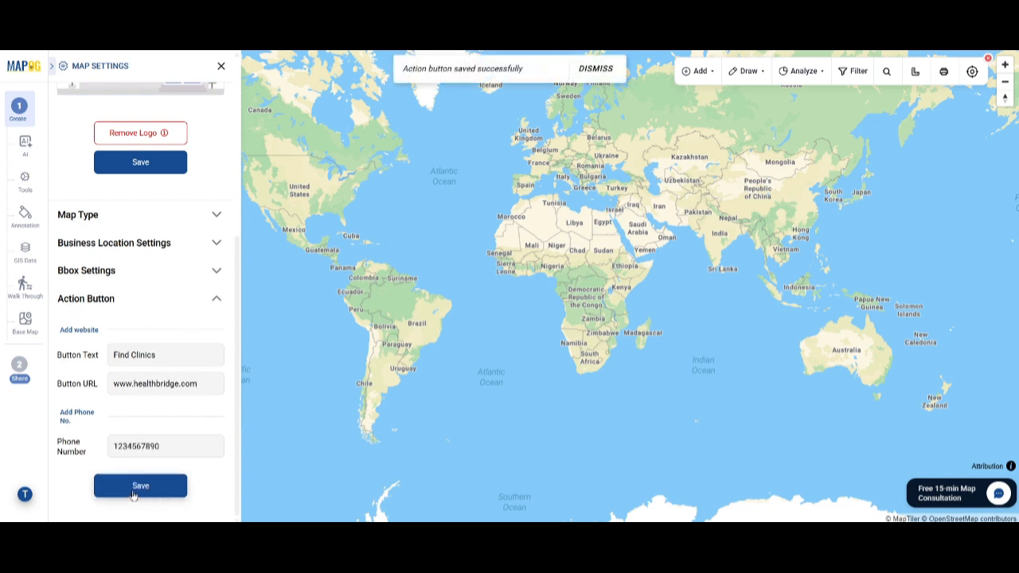
{"action": "left_click", "coordinate": [220, 66]}
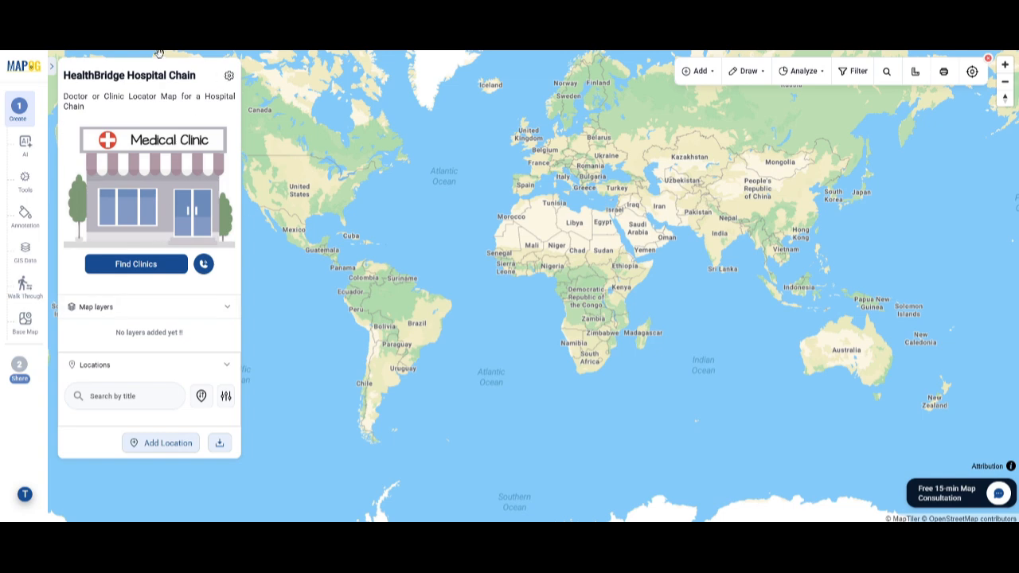
Step: From the CSV location upload, start a new point location type named HealthBridge with red as its color
{"action": "left_click", "coordinate": [145, 446]}
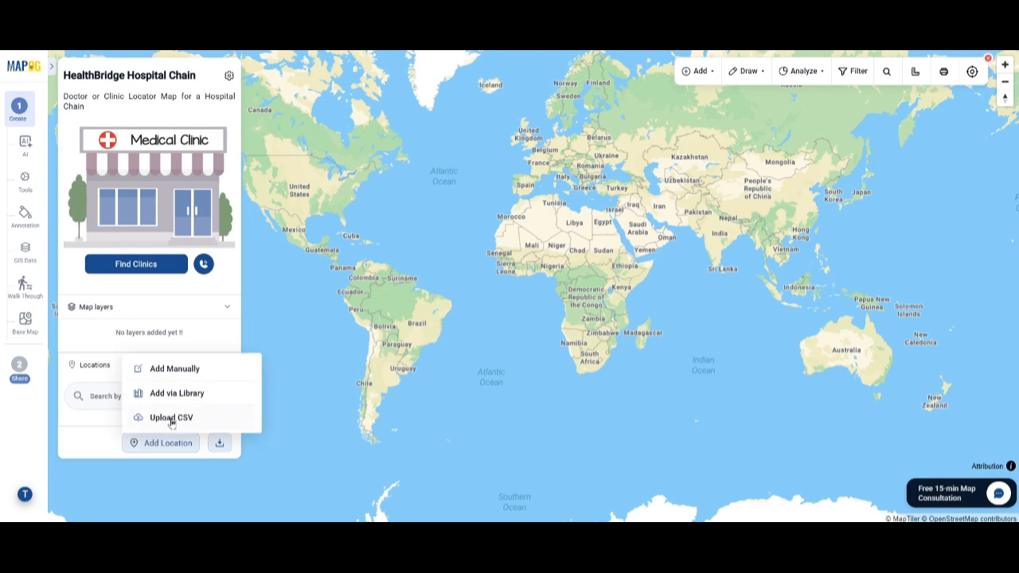
{"action": "left_click", "coordinate": [170, 420]}
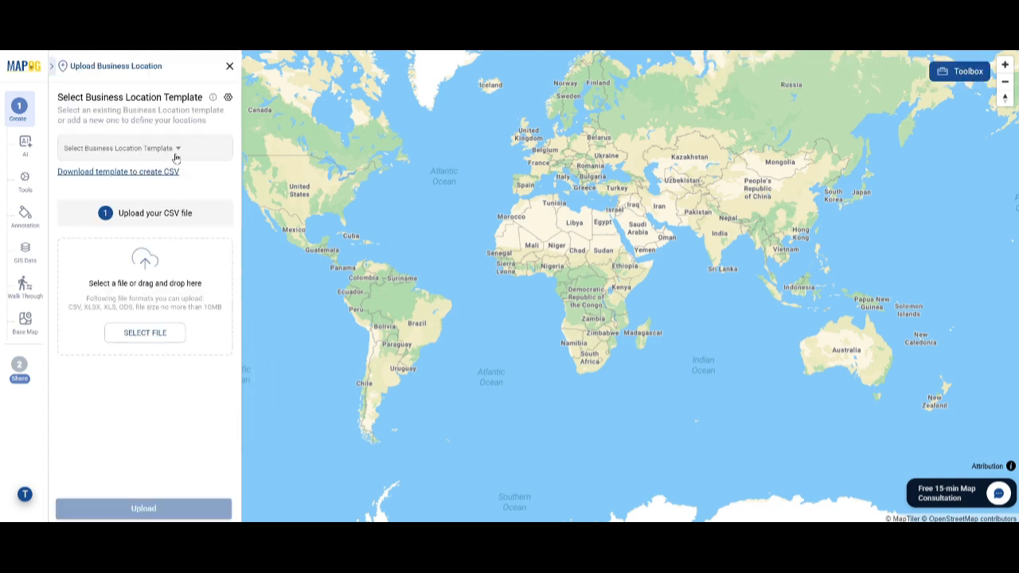
{"action": "left_click", "coordinate": [228, 98]}
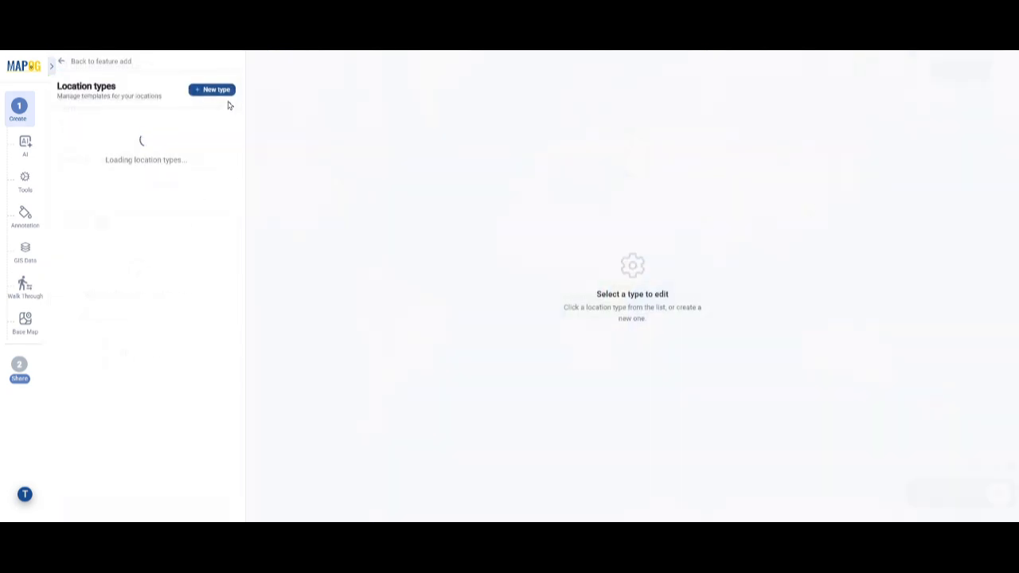
{"action": "left_click", "coordinate": [211, 92]}
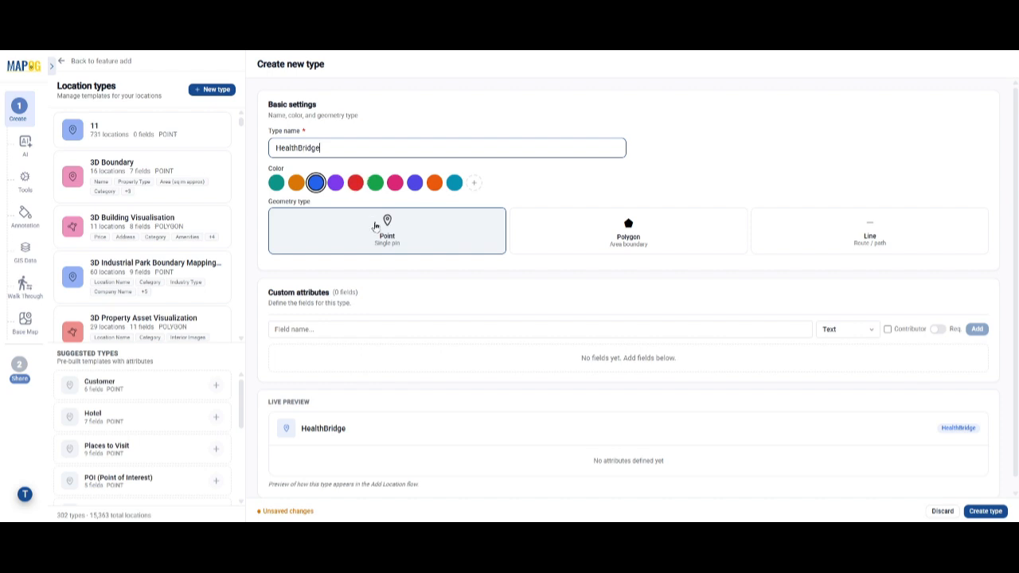
{"action": "left_click", "coordinate": [360, 187]}
Step: Add the text attributes Clinic ID and Clinic Name to the location type, enabling Contributor for Clinic Name
{"action": "left_click", "coordinate": [348, 330]}
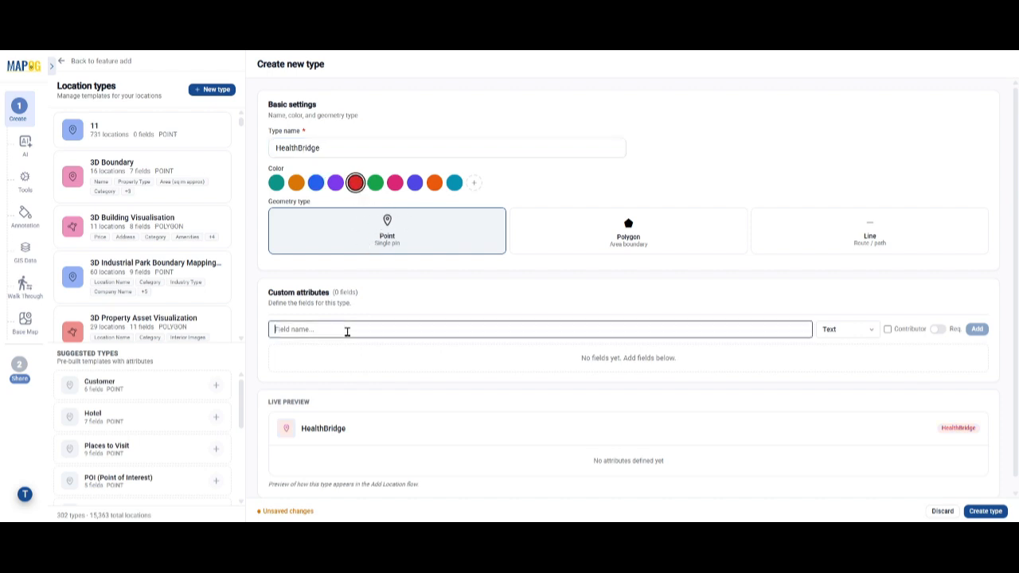
{"action": "left_click", "coordinate": [876, 330]}
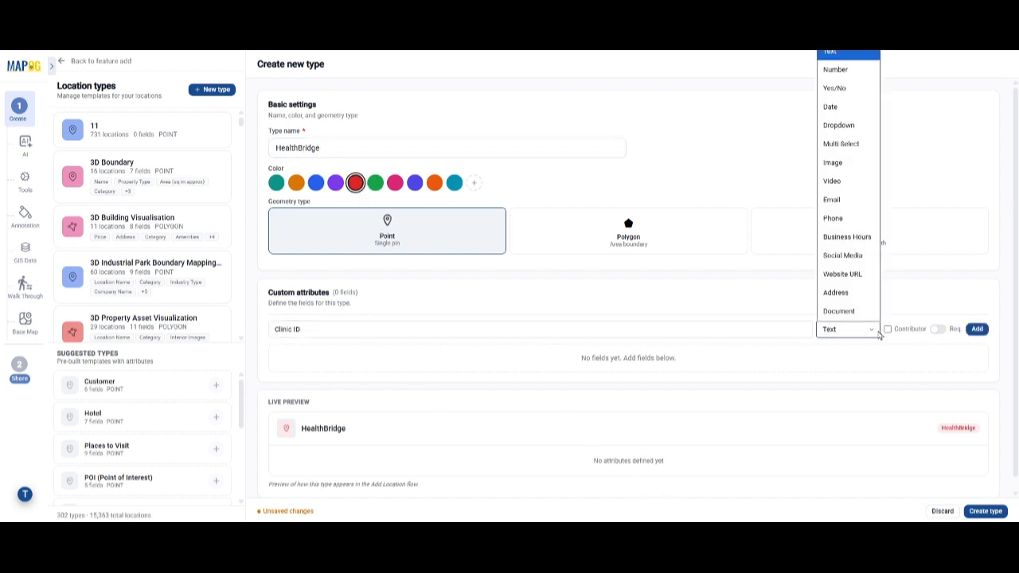
{"action": "left_click", "coordinate": [879, 334]}
{"action": "left_click", "coordinate": [978, 329]}
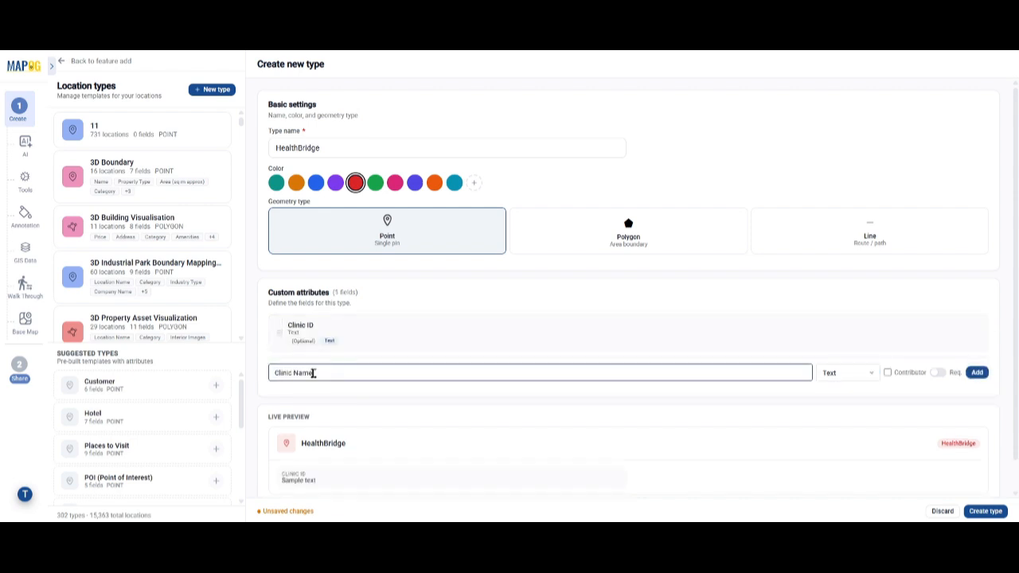
{"action": "left_click", "coordinate": [843, 373]}
{"action": "left_click", "coordinate": [843, 374]}
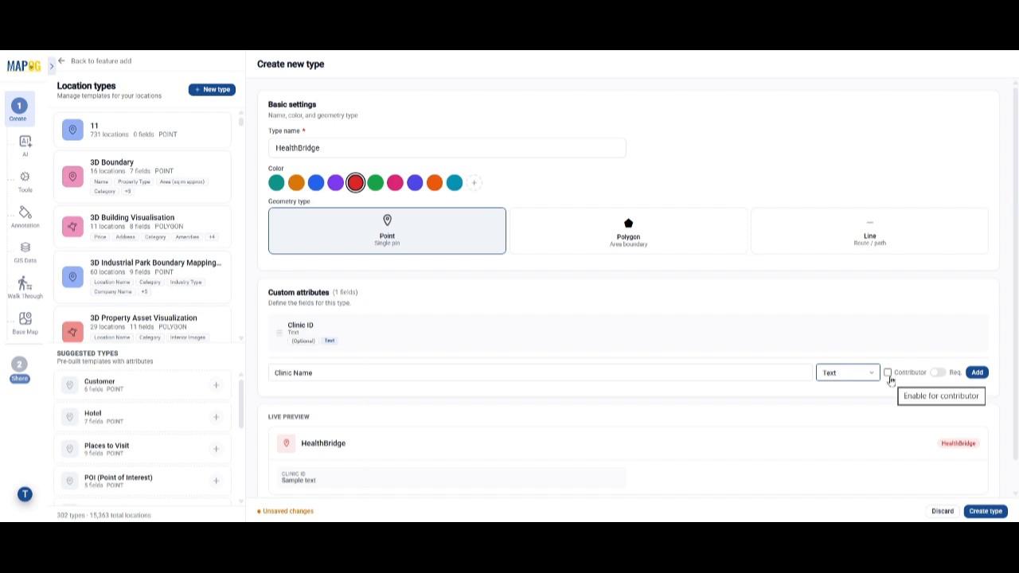
{"action": "left_click", "coordinate": [977, 373]}
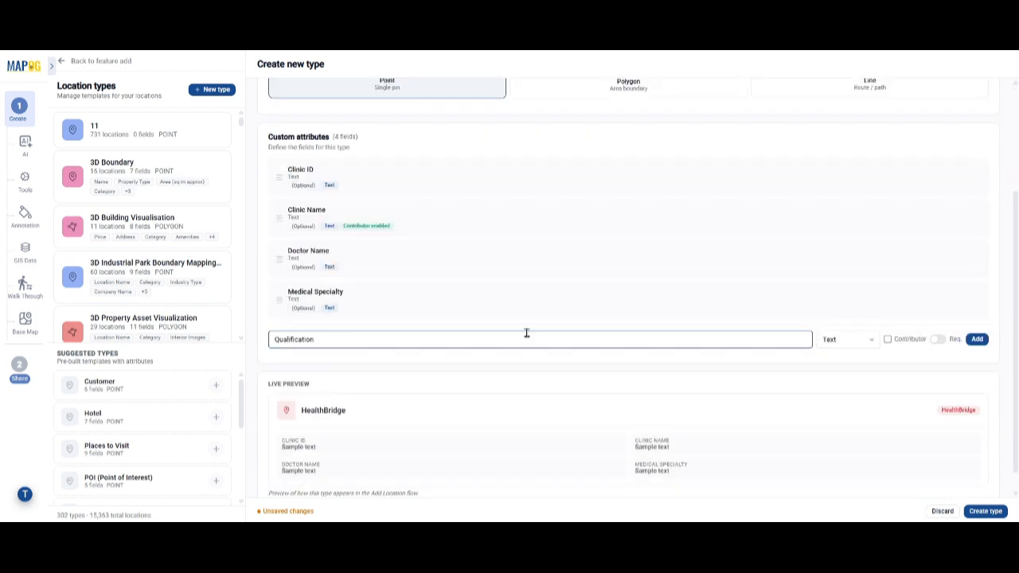
Step: Set up a Multi Select attribute named Qualification with the options MBBS, MD, MS and DNB
{"action": "left_click", "coordinate": [844, 339]}
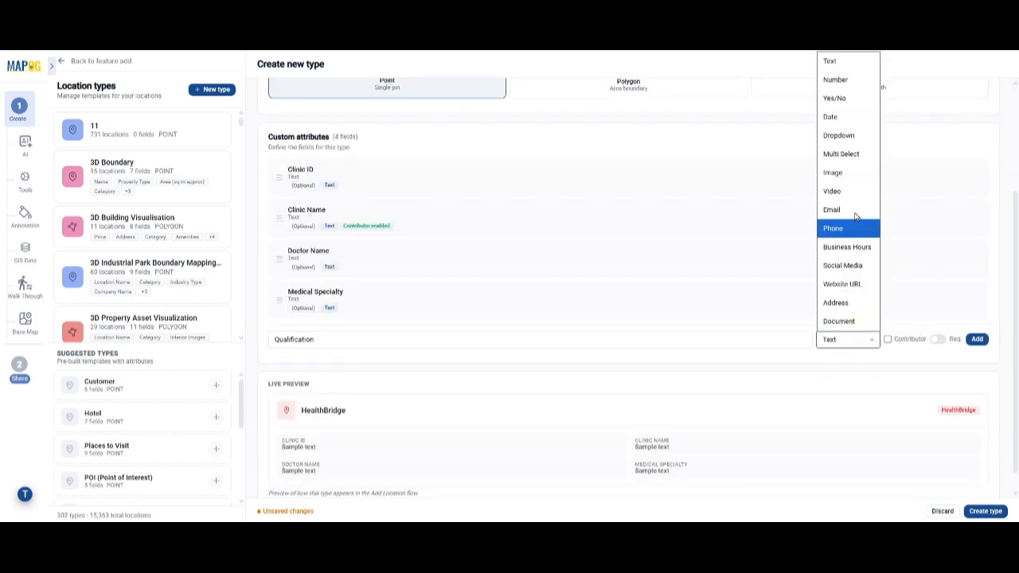
{"action": "left_click", "coordinate": [846, 228]}
{"action": "key", "text": "Return"}
{"action": "type", "text": "MD"}
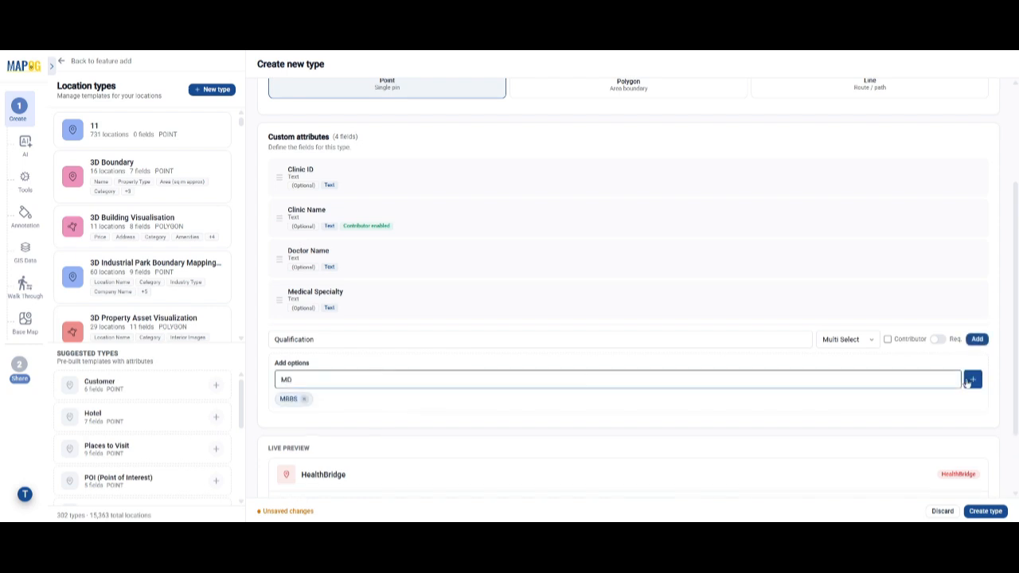
{"action": "left_click", "coordinate": [972, 379]}
{"action": "left_click", "coordinate": [348, 380]}
{"action": "type", "text": "MS"}
{"action": "key", "text": "Return"}
{"action": "type", "text": "DNB"}
{"action": "key", "text": "Return"}
Step: Extend the options with DN, MCh, DGO, Diploma (ENT) and FRCS, and add the Qualification attribute to the location type
{"action": "type", "text": "DN"}
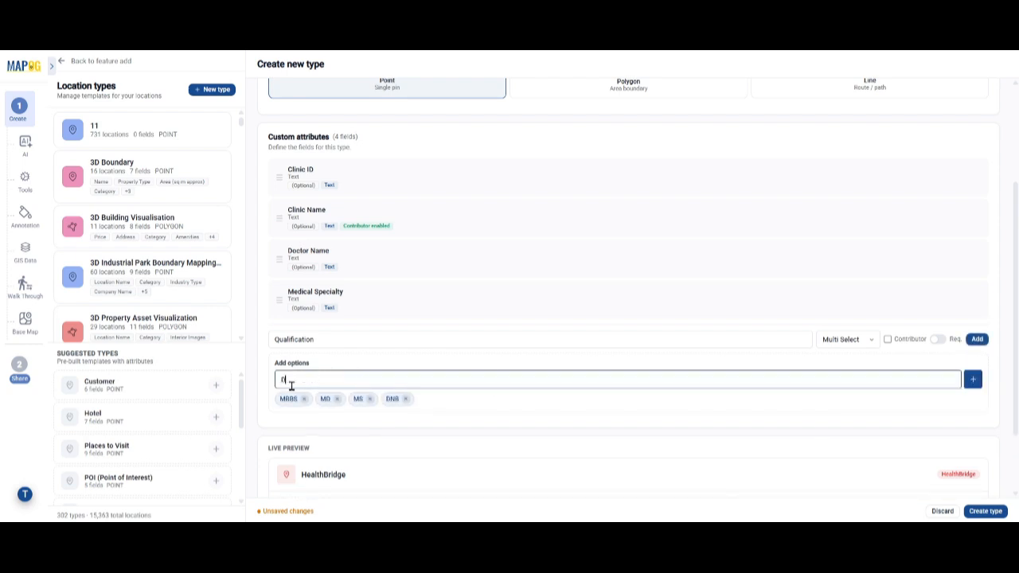
{"action": "key", "text": "Return"}
{"action": "type", "text": "MCh"}
{"action": "key", "text": "Return"}
{"action": "type", "text": "BDS"}
{"action": "key", "text": "Return"}
{"action": "type", "text": "Diploma (ENT)"}
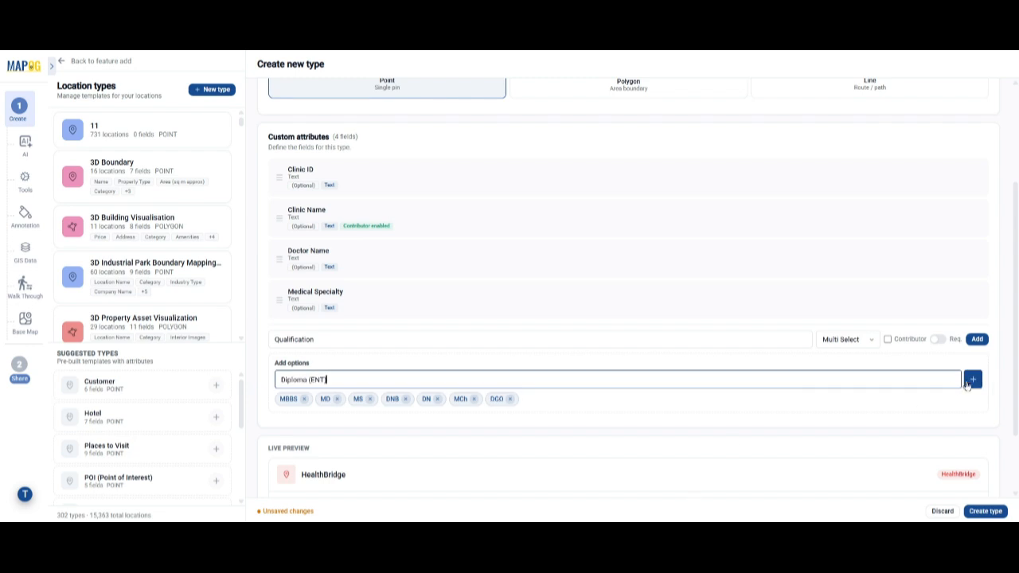
{"action": "left_click", "coordinate": [967, 382]}
{"action": "left_click", "coordinate": [596, 386]}
{"action": "type", "text": "FRCS"}
{"action": "left_click", "coordinate": [971, 383]}
{"action": "left_click", "coordinate": [978, 340]}
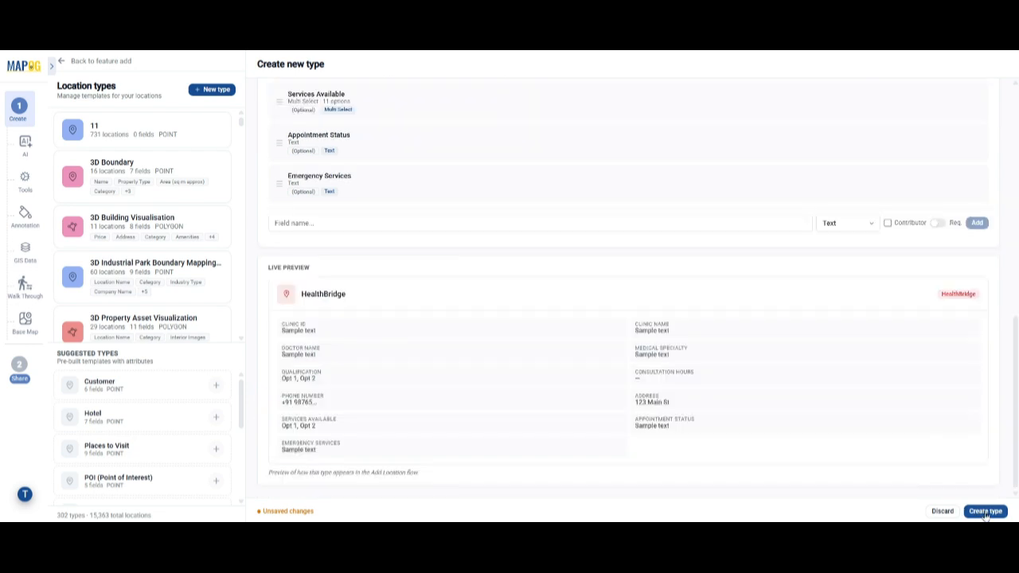
Step: Return to the business location upload and choose HealthBridge as the location template
{"action": "left_click", "coordinate": [62, 63]}
{"action": "left_click", "coordinate": [128, 153]}
{"action": "left_click_drag", "start_coordinate": [200, 175], "coordinate": [215, 291]}
{"action": "left_click", "coordinate": [90, 283]}
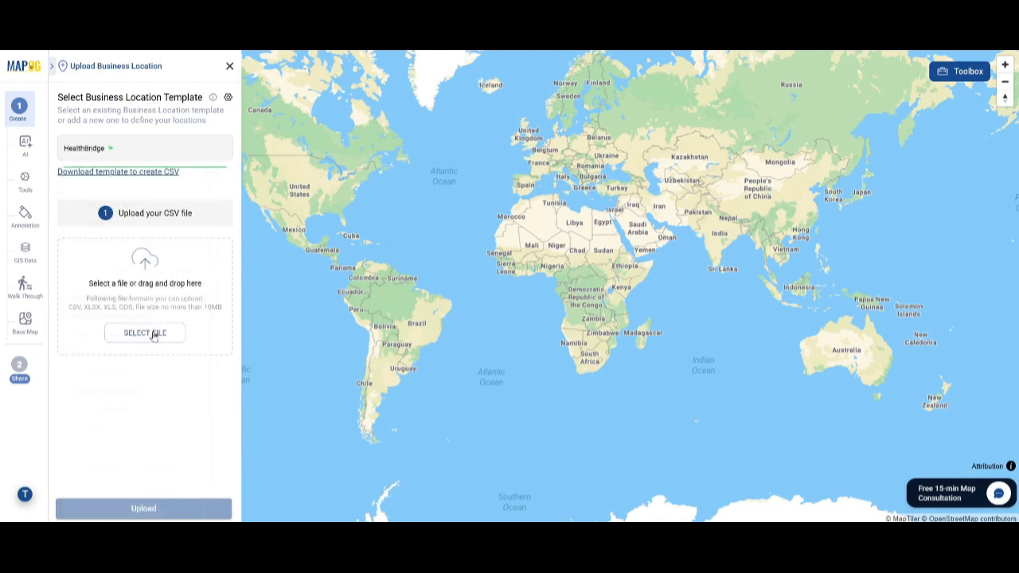
Step: Select the file HealthBridge.xlsx and upload it as the location data
{"action": "left_click", "coordinate": [152, 336]}
{"action": "left_click", "coordinate": [227, 159]}
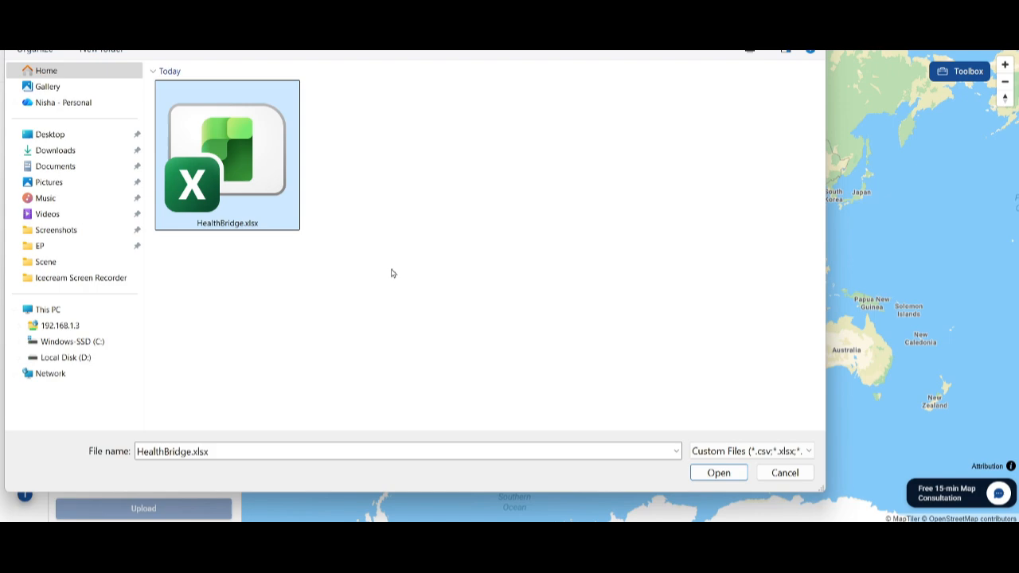
{"action": "left_click", "coordinate": [716, 472]}
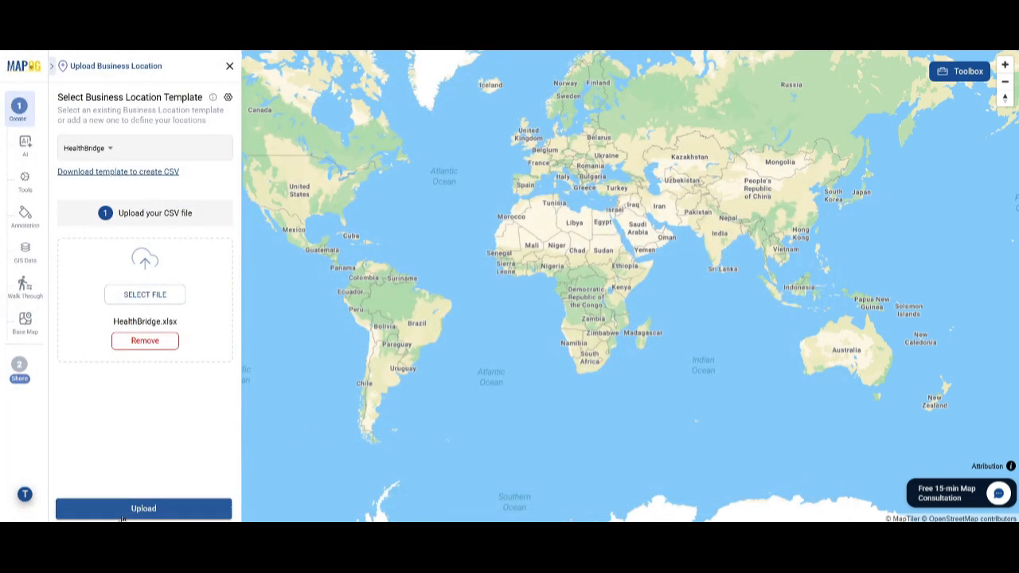
{"action": "left_click", "coordinate": [145, 509]}
Step: Match the unique ID to the Clinic ID column and the title attribute to the Clinic Name column
{"action": "left_click", "coordinate": [130, 236]}
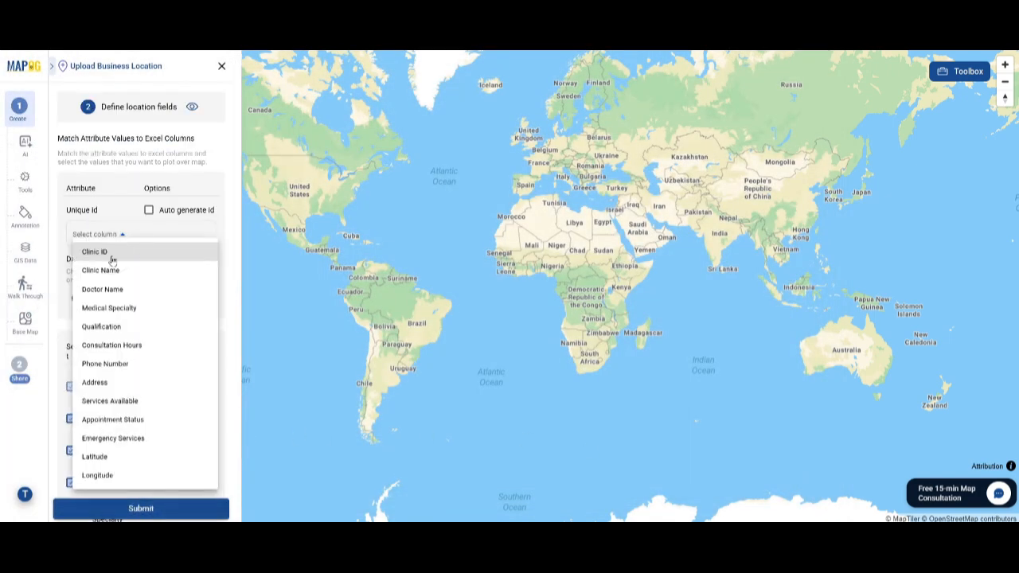
{"action": "left_click", "coordinate": [88, 252]}
{"action": "scroll", "coordinate": [155, 255], "scroll_direction": "down", "scroll_amount": 3}
{"action": "left_click", "coordinate": [169, 237]}
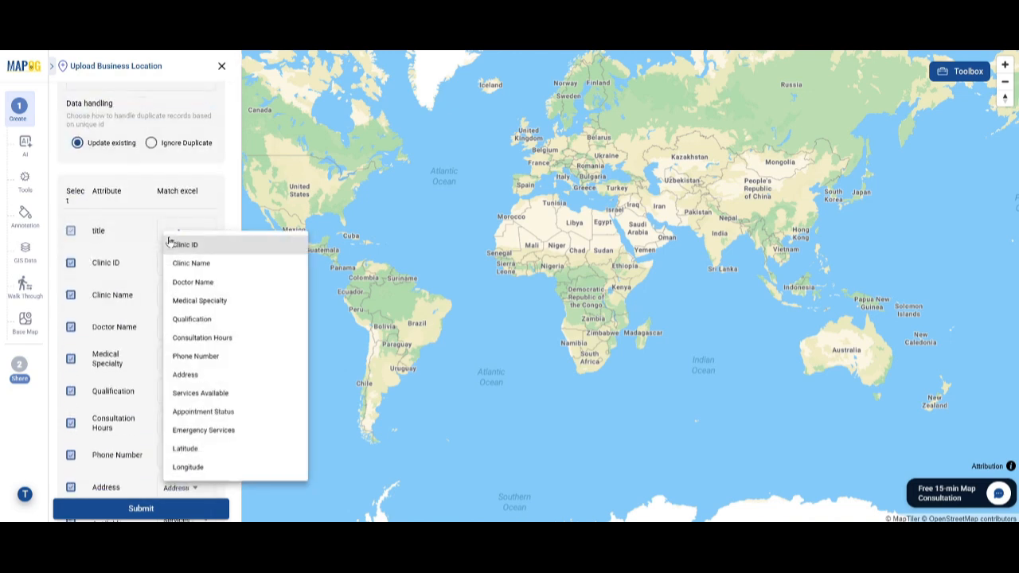
{"action": "left_click", "coordinate": [199, 262]}
Step: Match the latitude and longitude fields to the Latitude and Longitude columns and submit the location import
{"action": "scroll", "coordinate": [154, 263], "scroll_direction": "down", "scroll_amount": 5}
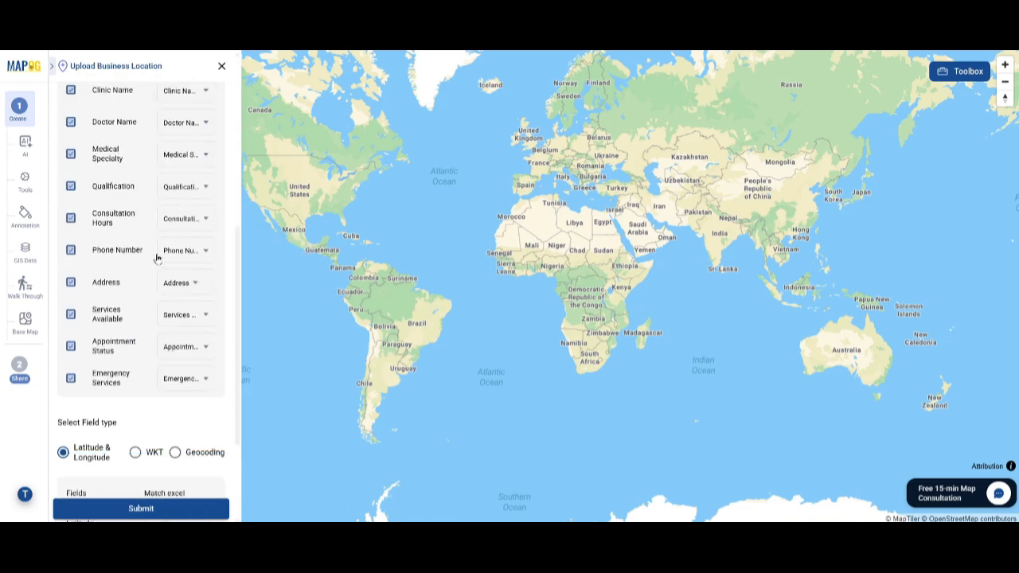
{"action": "left_click", "coordinate": [159, 374]}
{"action": "left_click", "coordinate": [173, 339]}
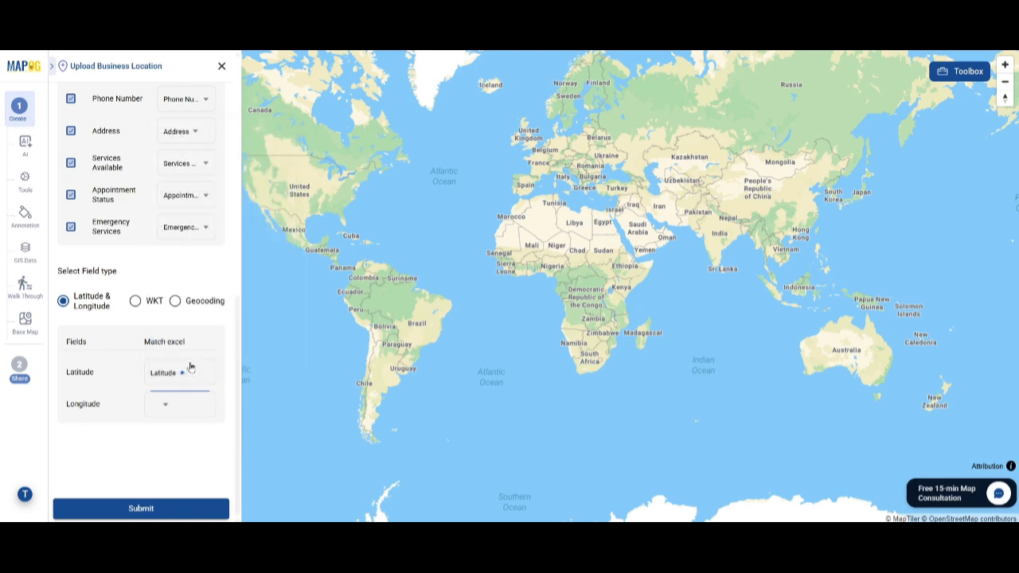
{"action": "left_click", "coordinate": [171, 404]}
{"action": "left_click", "coordinate": [175, 391]}
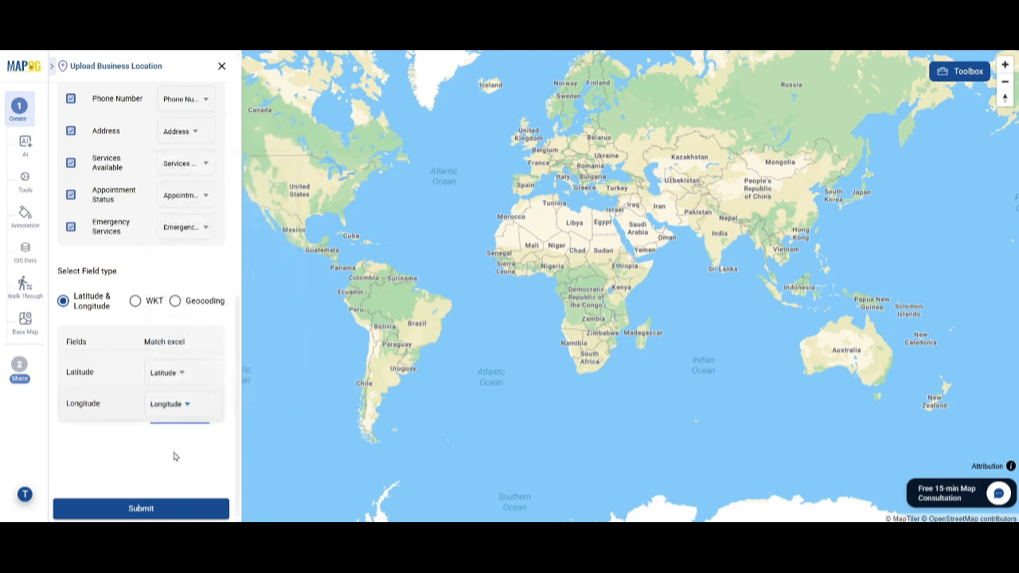
{"action": "left_click", "coordinate": [160, 510]}
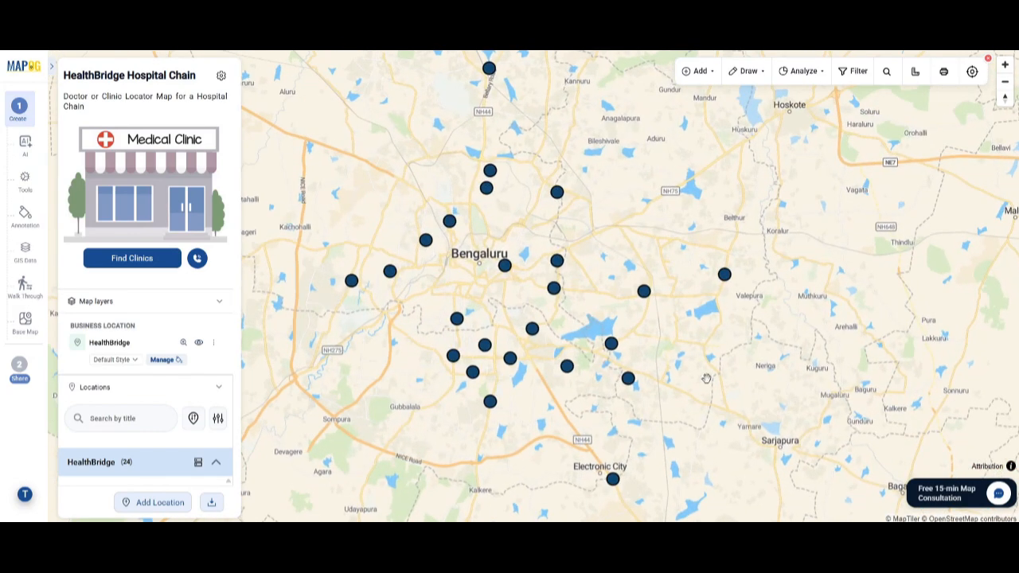
{"action": "scroll", "coordinate": [159, 363], "scroll_direction": "down", "scroll_amount": 5}
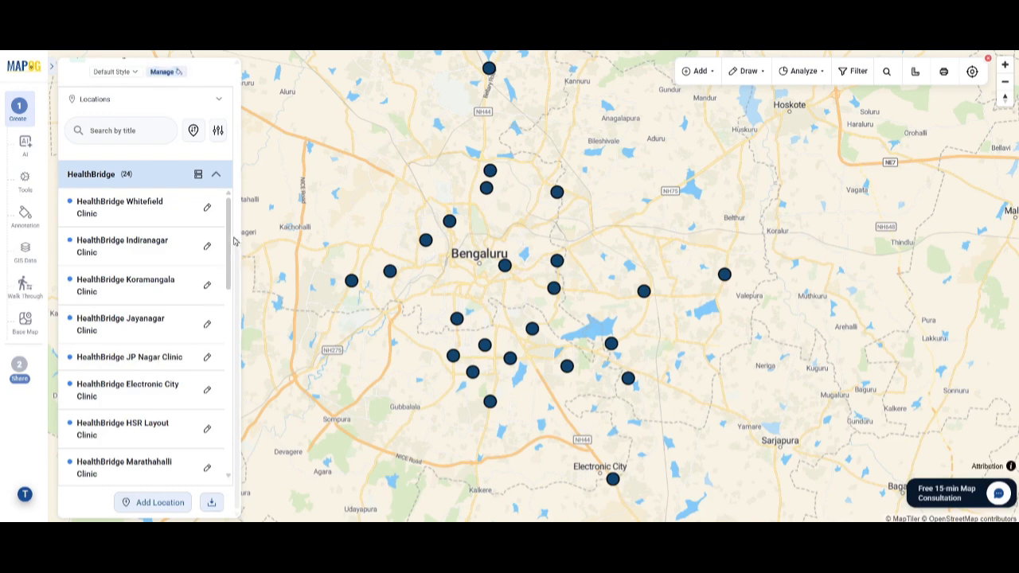
Step: Open HealthBridge Whitefield Clinic's business location details for editing and upload an image for the clinic
{"action": "mouse_move", "coordinate": [233, 241]}
{"action": "left_mouse_down"}
{"action": "mouse_move", "coordinate": [233, 432]}
{"action": "mouse_move", "coordinate": [233, 310]}
{"action": "left_mouse_up"}
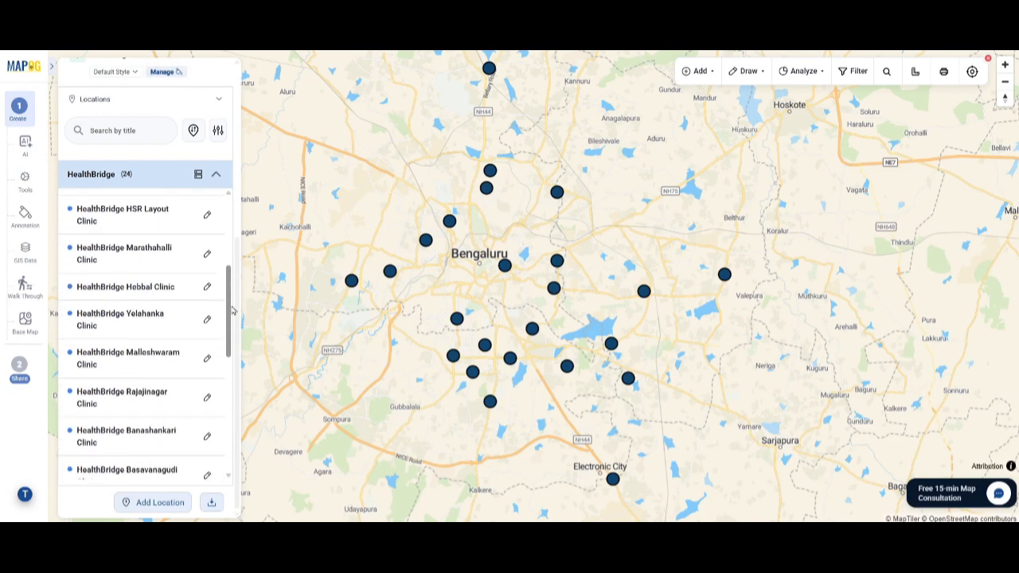
{"action": "scroll", "coordinate": [199, 327], "scroll_direction": "up", "scroll_amount": 6}
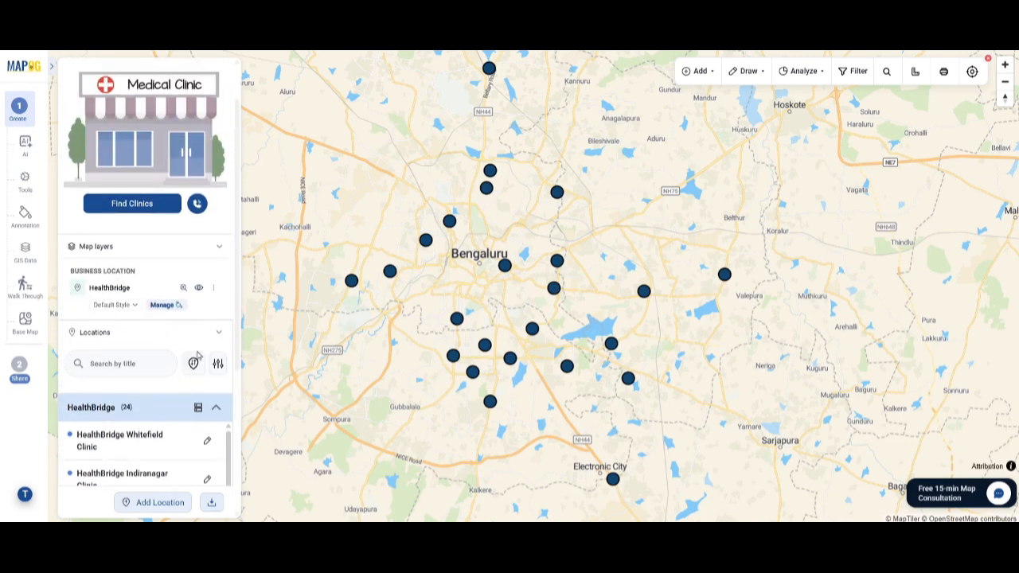
{"action": "scroll", "coordinate": [198, 355], "scroll_direction": "down", "scroll_amount": 2}
{"action": "left_click", "coordinate": [206, 365]}
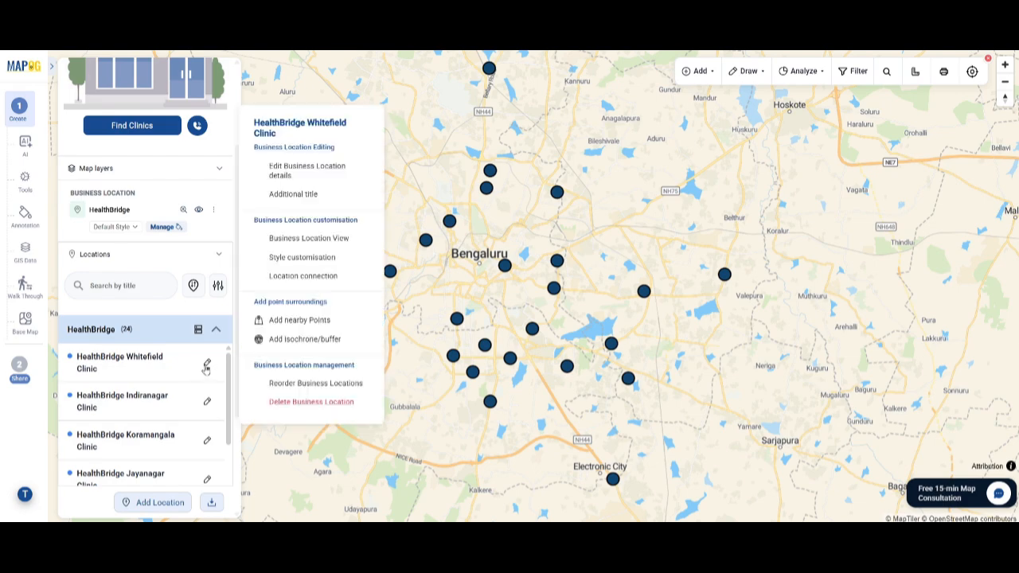
{"action": "left_click", "coordinate": [295, 171]}
{"action": "scroll", "coordinate": [138, 332], "scroll_direction": "down", "scroll_amount": 4}
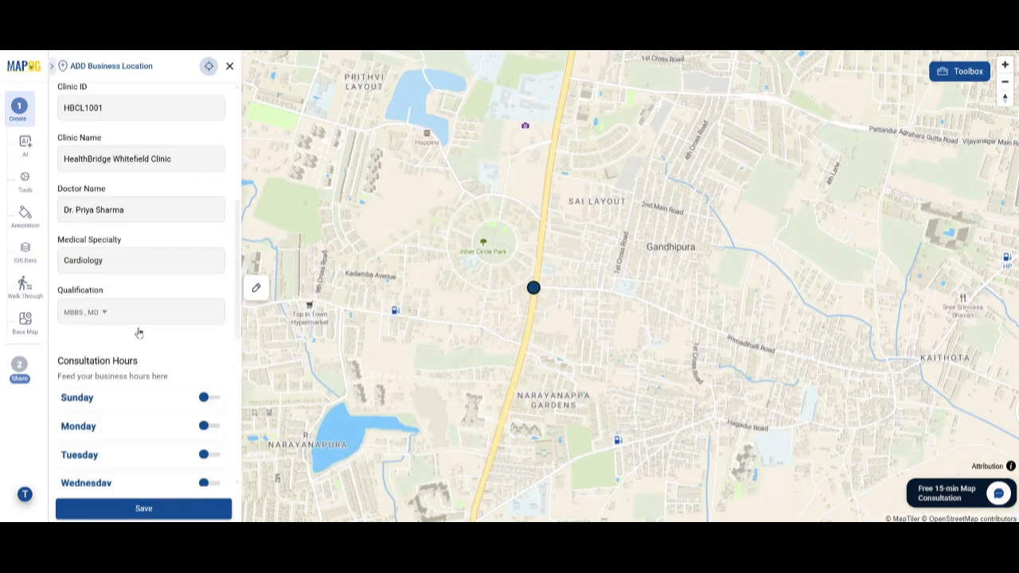
{"action": "scroll", "coordinate": [139, 333], "scroll_direction": "down", "scroll_amount": 5}
{"action": "scroll", "coordinate": [138, 333], "scroll_direction": "up", "scroll_amount": 9}
{"action": "left_click", "coordinate": [138, 333]}
{"action": "left_click", "coordinate": [226, 175]}
{"action": "left_click", "coordinate": [718, 472]}
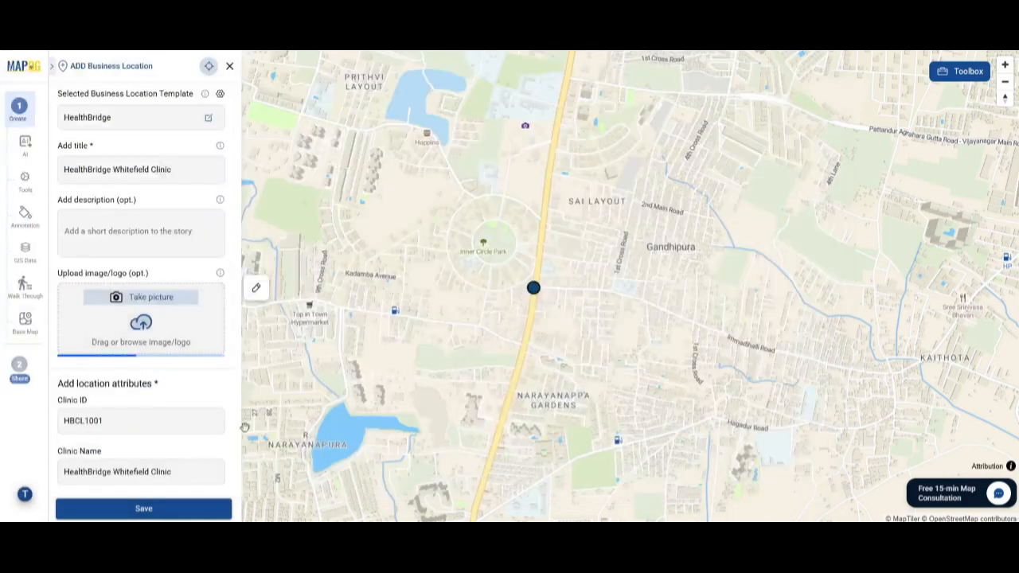
Step: Enable Monday in the clinic's consultation hours and set it to open at 9:00 AM and close at 6:00 PM
{"action": "scroll", "coordinate": [143, 319], "scroll_direction": "down", "scroll_amount": 5}
{"action": "left_click", "coordinate": [210, 228]}
{"action": "left_click", "coordinate": [209, 256]}
{"action": "left_click", "coordinate": [97, 293]}
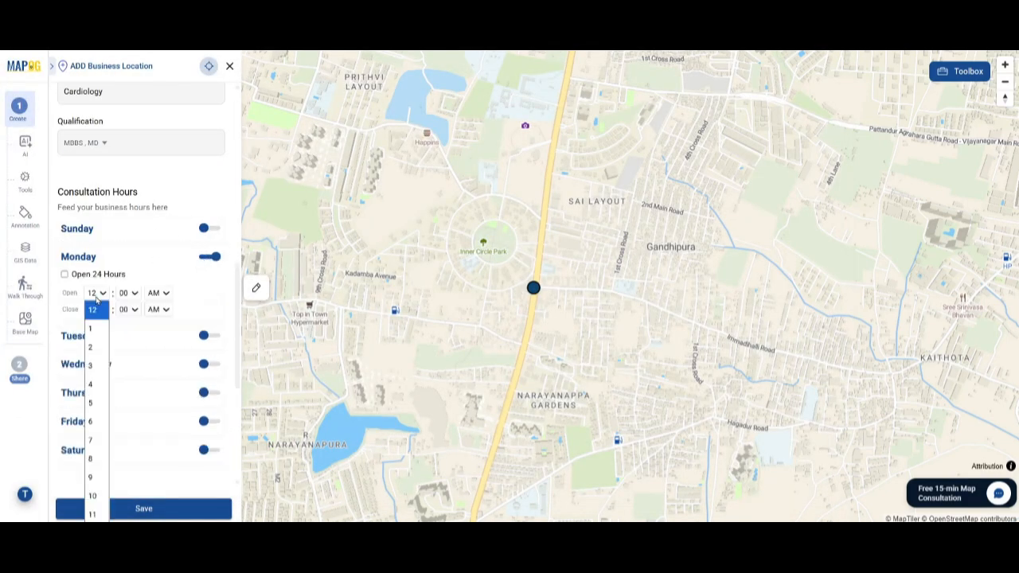
{"action": "left_click", "coordinate": [157, 309]}
{"action": "left_click", "coordinate": [96, 310]}
{"action": "left_click", "coordinate": [96, 199]}
Step: Enable Tuesday and Wednesday with the same 9:00 AM to 6:00 PM hours and save the clinic's details
{"action": "left_click", "coordinate": [209, 336]}
{"action": "left_click", "coordinate": [209, 414]}
{"action": "scroll", "coordinate": [173, 414], "scroll_direction": "up", "scroll_amount": 3}
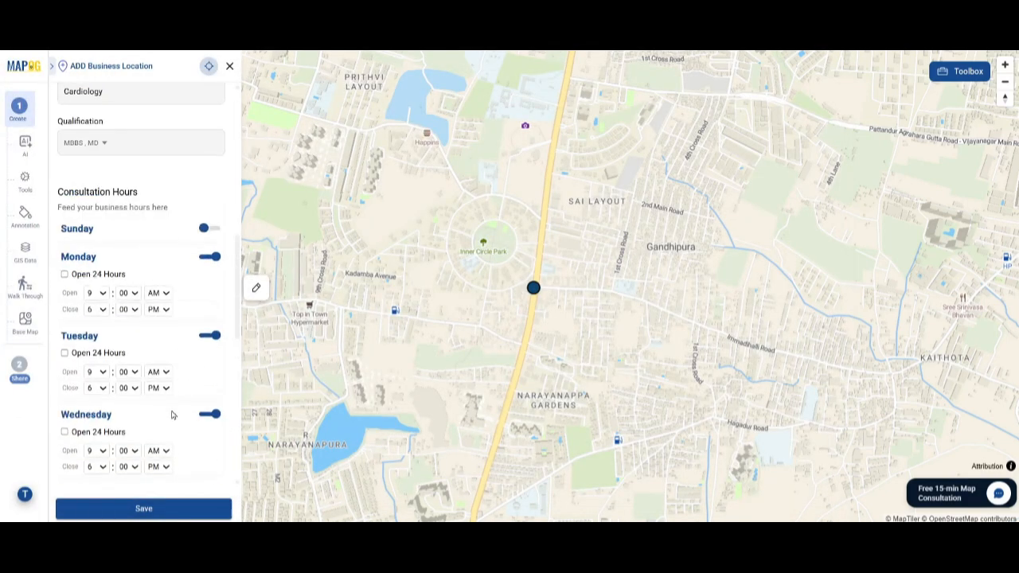
{"action": "scroll", "coordinate": [173, 414], "scroll_direction": "down", "scroll_amount": 3}
{"action": "left_click", "coordinate": [149, 511]}
Step: Check the Whitefield clinic's information card on the map, close it and return to the extent of the HealthBridge layer
{"action": "left_click", "coordinate": [132, 350]}
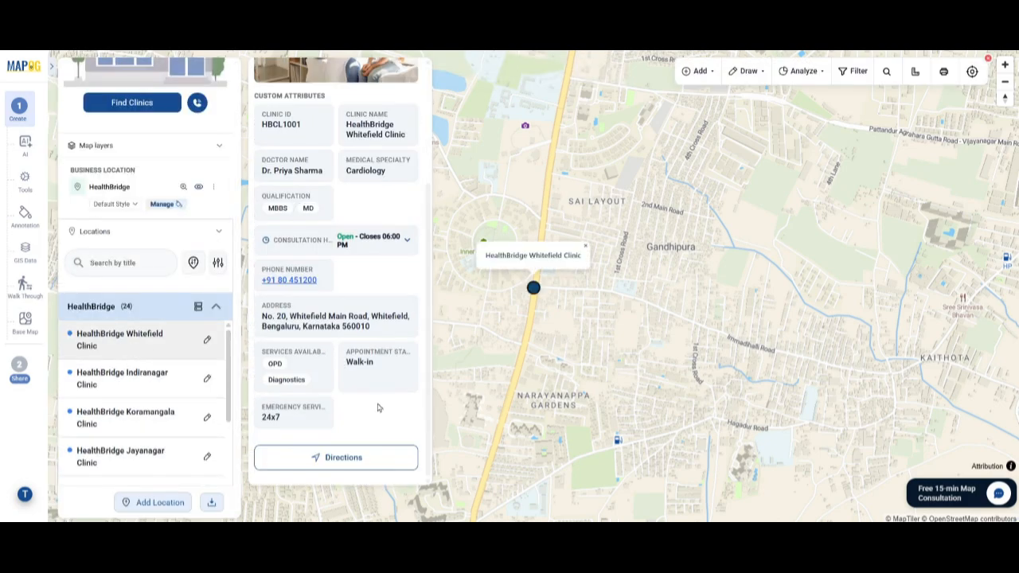
{"action": "scroll", "coordinate": [380, 409], "scroll_direction": "up", "scroll_amount": 5}
{"action": "left_click", "coordinate": [417, 72]}
{"action": "scroll", "coordinate": [156, 346], "scroll_direction": "up", "scroll_amount": 1}
{"action": "left_click", "coordinate": [183, 264]}
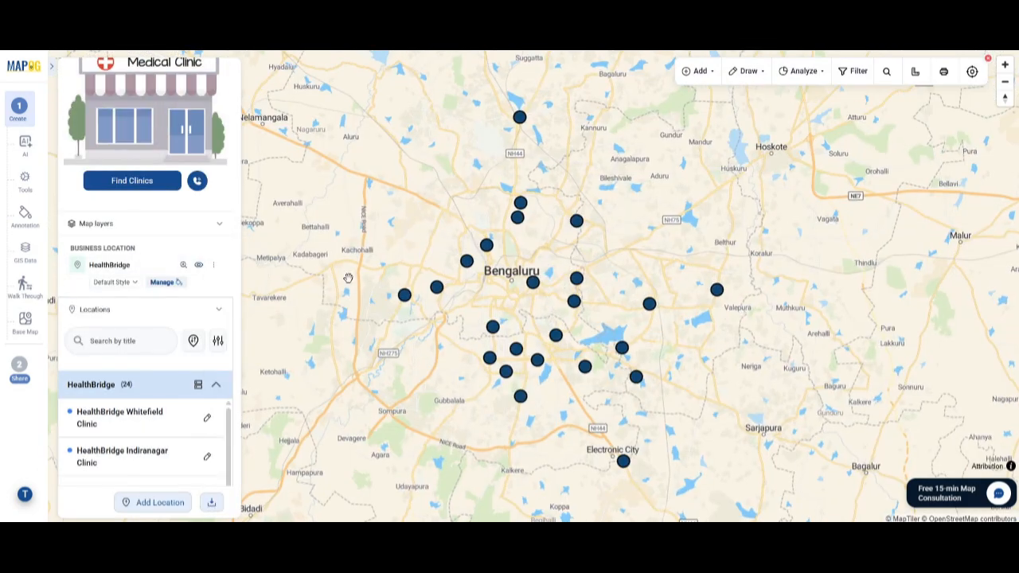
Step: Add a category style to the HealthBridge layer based on the Medical Specialty attribute, using category icons
{"action": "left_click", "coordinate": [214, 265]}
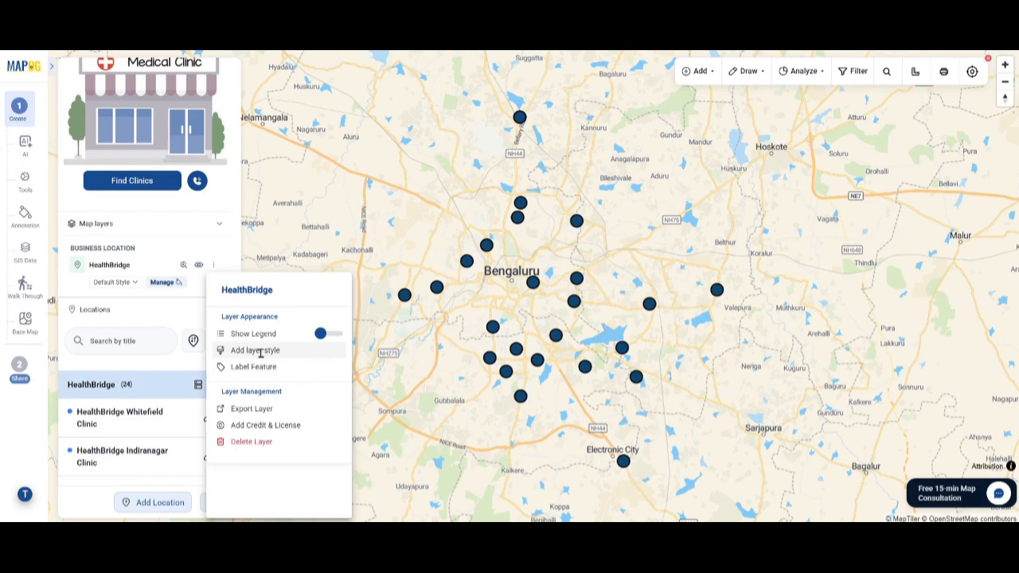
{"action": "left_click", "coordinate": [261, 351]}
{"action": "left_click", "coordinate": [147, 144]}
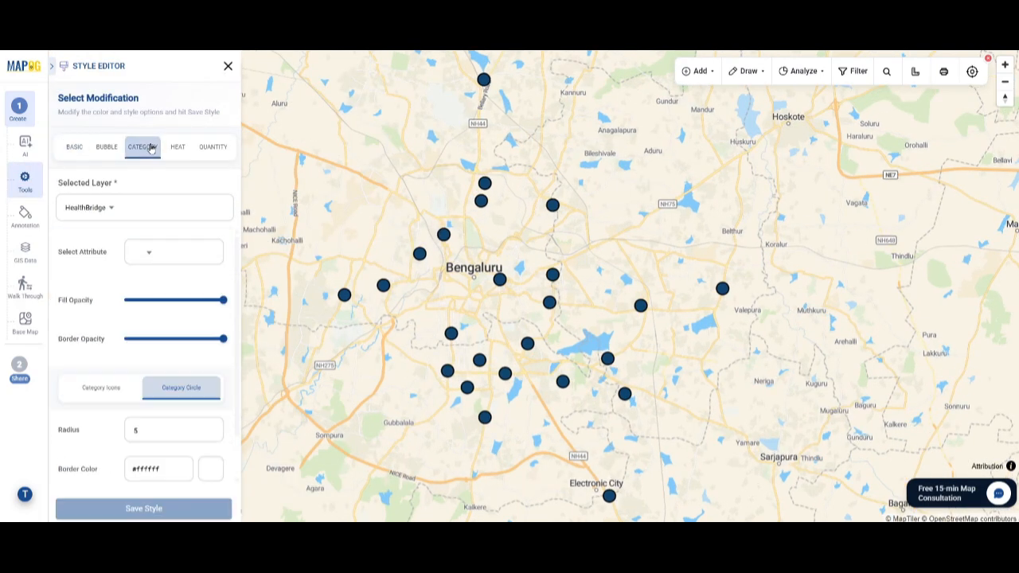
{"action": "left_click", "coordinate": [160, 251]}
{"action": "left_click", "coordinate": [186, 363]}
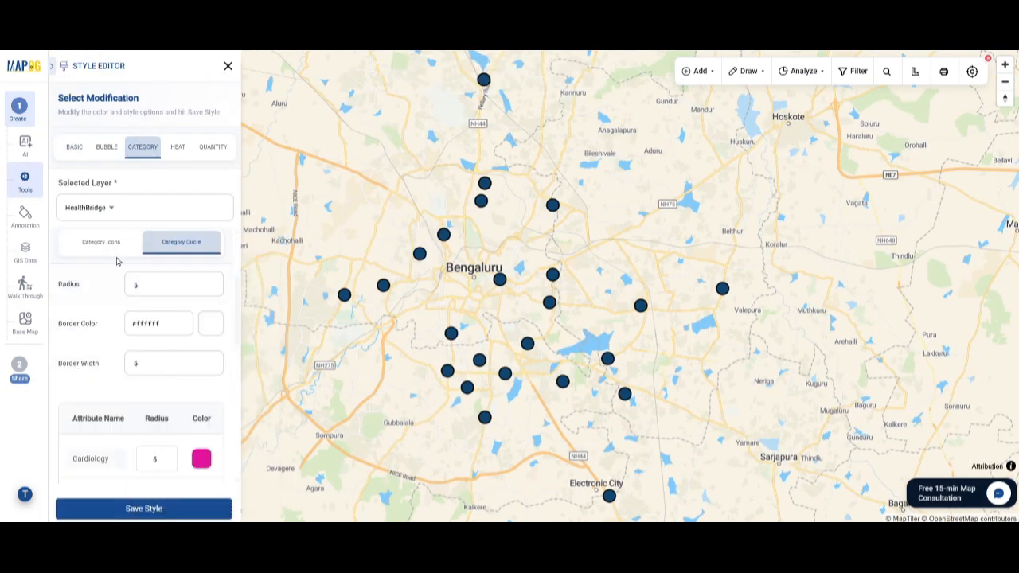
{"action": "left_click", "coordinate": [100, 241]}
Step: Assign the hospital icon to the medical specialty categories, save the style and close the style editor
{"action": "scroll", "coordinate": [116, 267], "scroll_direction": "down", "scroll_amount": 2}
{"action": "left_click", "coordinate": [201, 264]}
{"action": "left_click", "coordinate": [509, 435]}
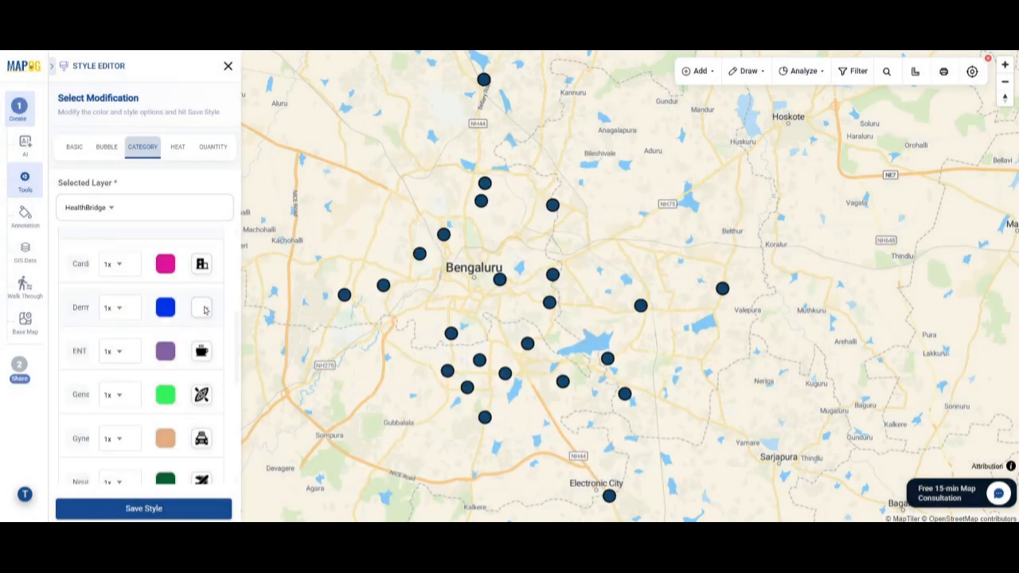
{"action": "left_click", "coordinate": [205, 309]}
{"action": "left_click", "coordinate": [487, 438]}
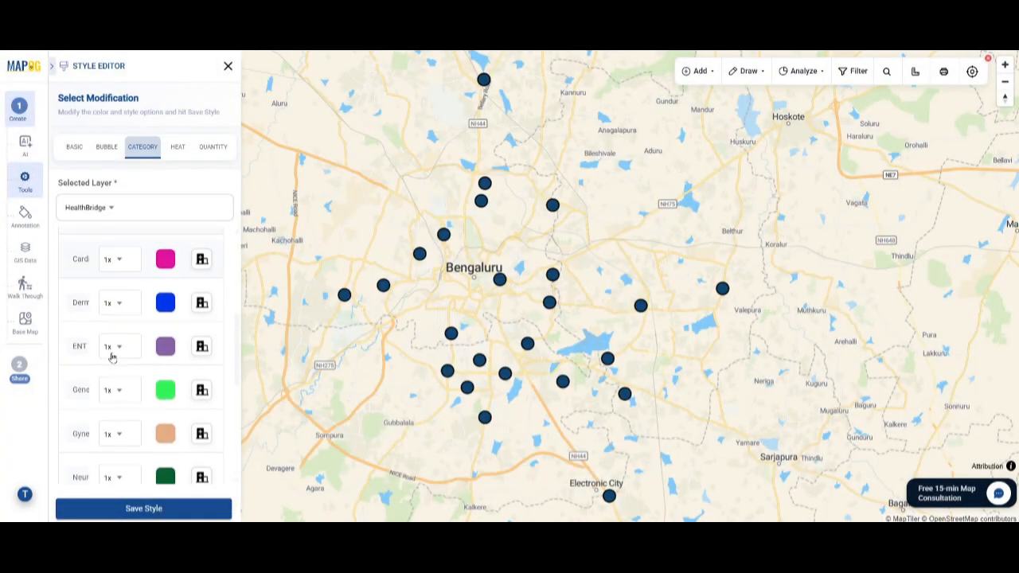
{"action": "left_click", "coordinate": [147, 509]}
{"action": "left_click", "coordinate": [567, 307]}
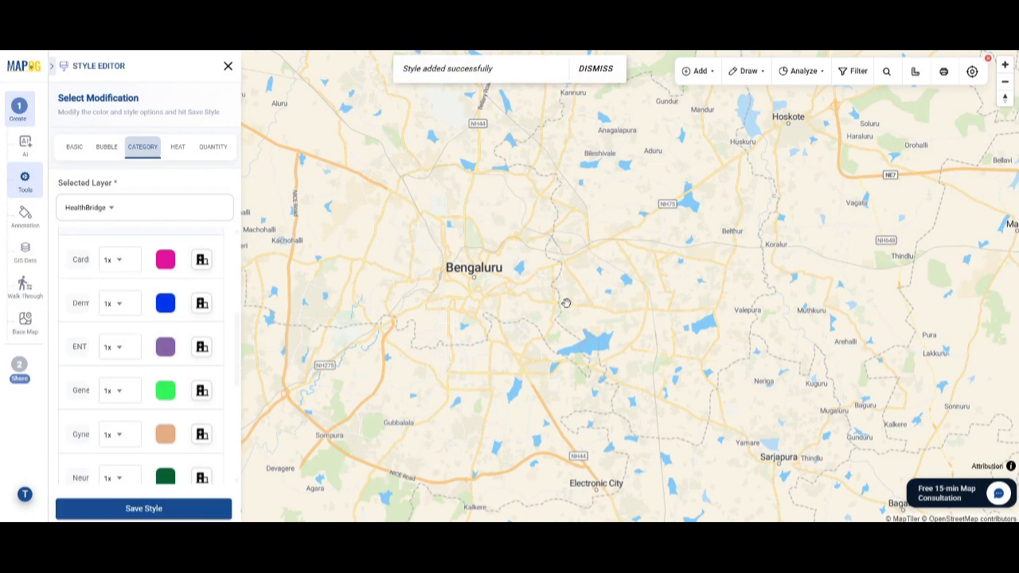
{"action": "left_click", "coordinate": [227, 65]}
Step: Label the HealthBridge layer with Clinic Name in Open Sans Bold at font size 8 and save the label
{"action": "left_click", "coordinate": [213, 264]}
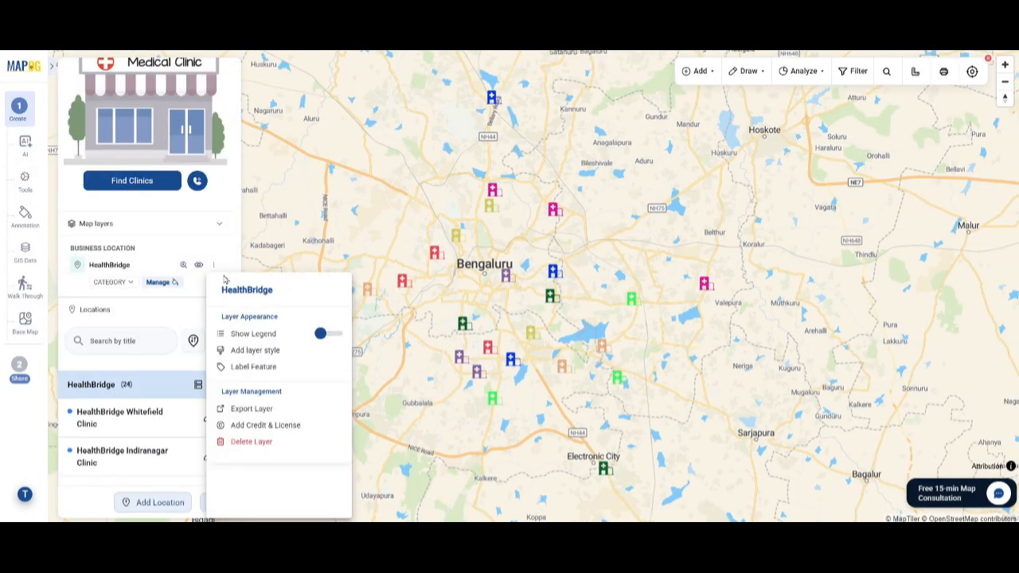
{"action": "left_click", "coordinate": [250, 367]}
{"action": "left_click", "coordinate": [94, 242]}
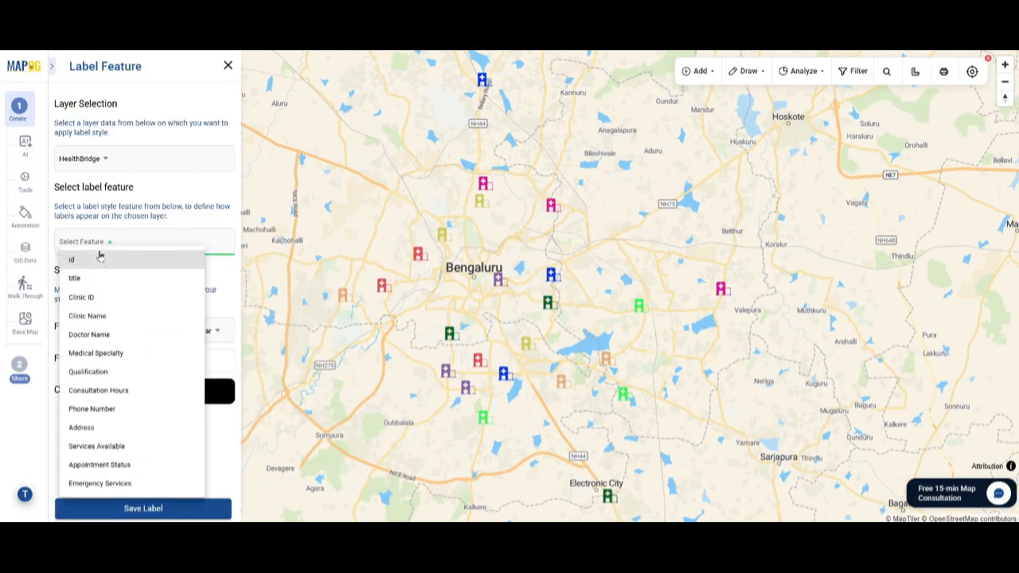
{"action": "left_click", "coordinate": [88, 321]}
{"action": "left_click", "coordinate": [180, 330]}
{"action": "left_click", "coordinate": [191, 368]}
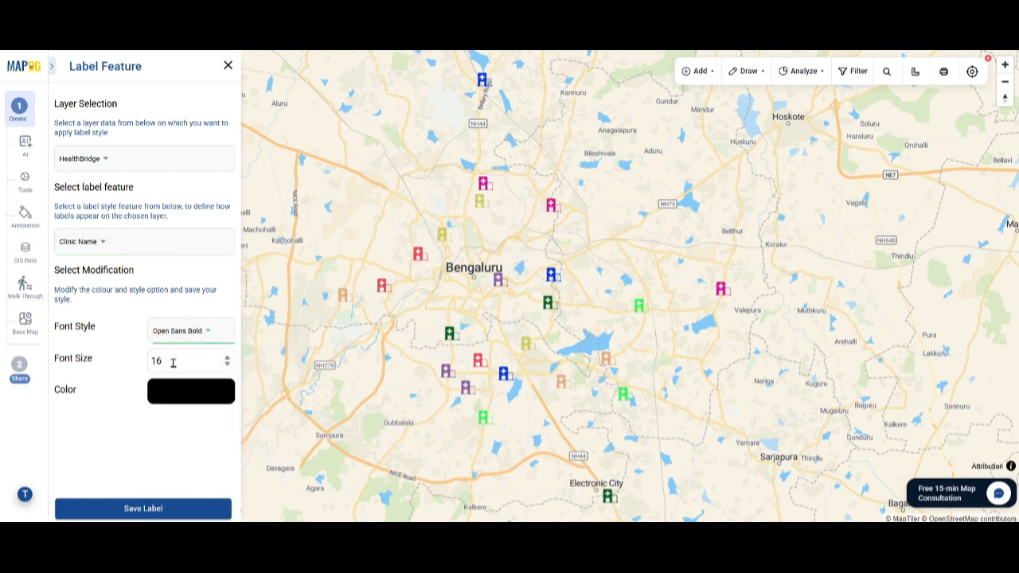
{"action": "left_click", "coordinate": [154, 509]}
Step: Group the HealthBridge locations by the Doctor Name attribute, save the change and look through the grouped list
{"action": "left_click", "coordinate": [198, 385]}
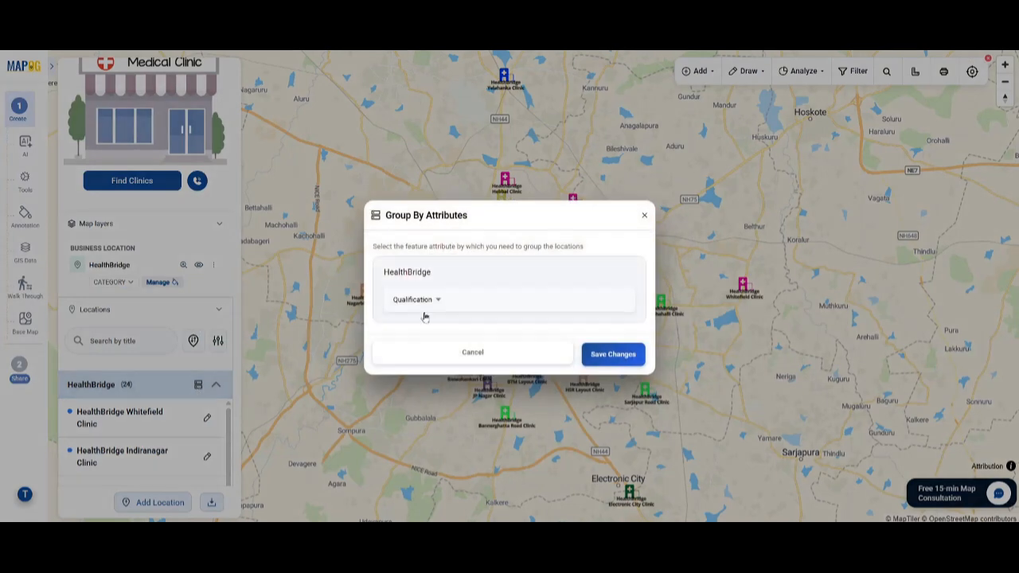
{"action": "left_click", "coordinate": [424, 315]}
{"action": "left_click", "coordinate": [447, 151]}
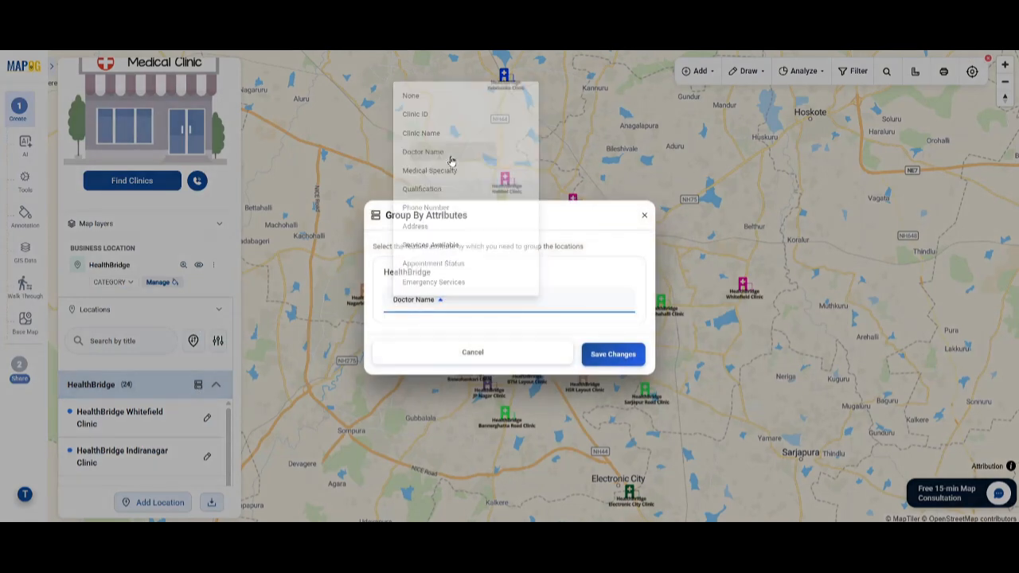
{"action": "left_click", "coordinate": [612, 354]}
{"action": "scroll", "coordinate": [139, 394], "scroll_direction": "down", "scroll_amount": 15}
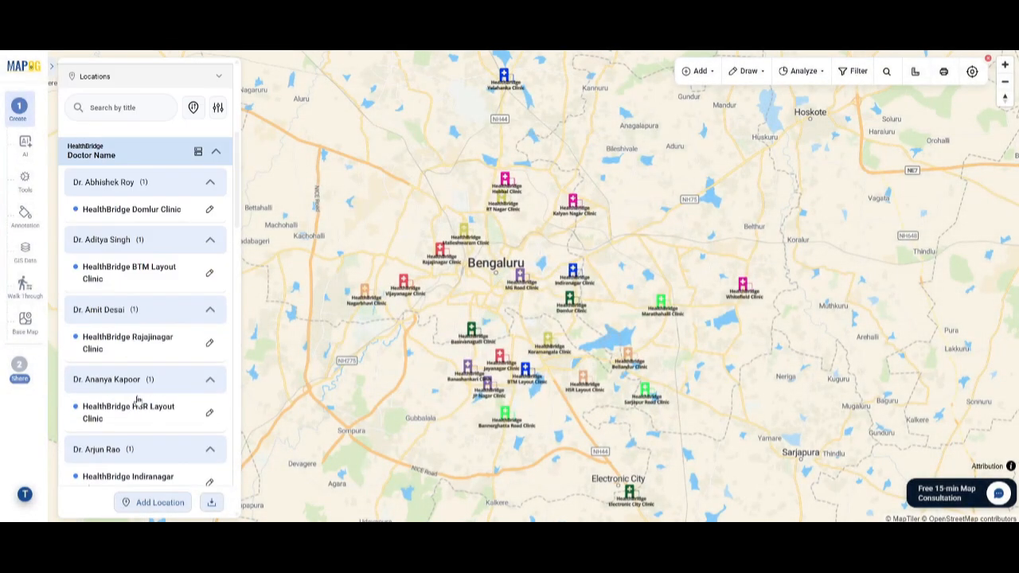
{"action": "scroll", "coordinate": [137, 402], "scroll_direction": "up", "scroll_amount": 15}
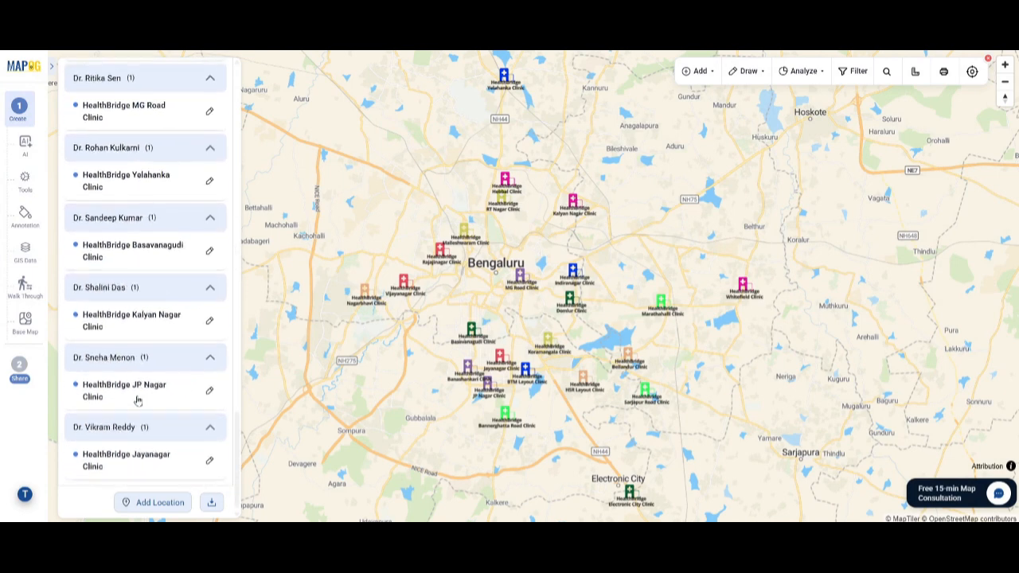
Step: Filter the HealthBridge clinics by the MBBS and MCh qualifications and the Lab service, and reset the filter
{"action": "left_click", "coordinate": [217, 341]}
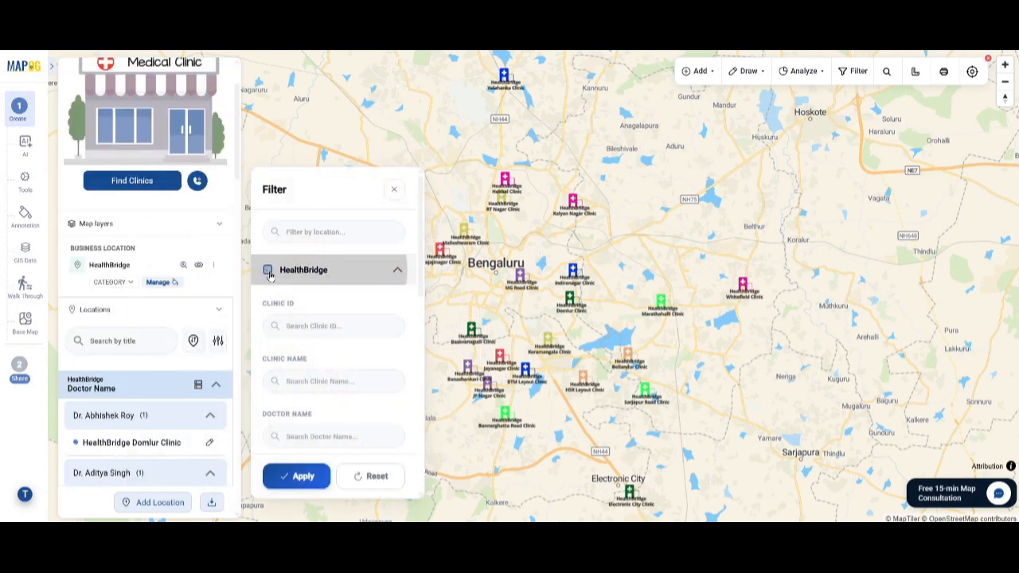
{"action": "scroll", "coordinate": [342, 342], "scroll_direction": "down", "scroll_amount": 5}
{"action": "left_click", "coordinate": [273, 308]}
{"action": "left_click", "coordinate": [273, 382]}
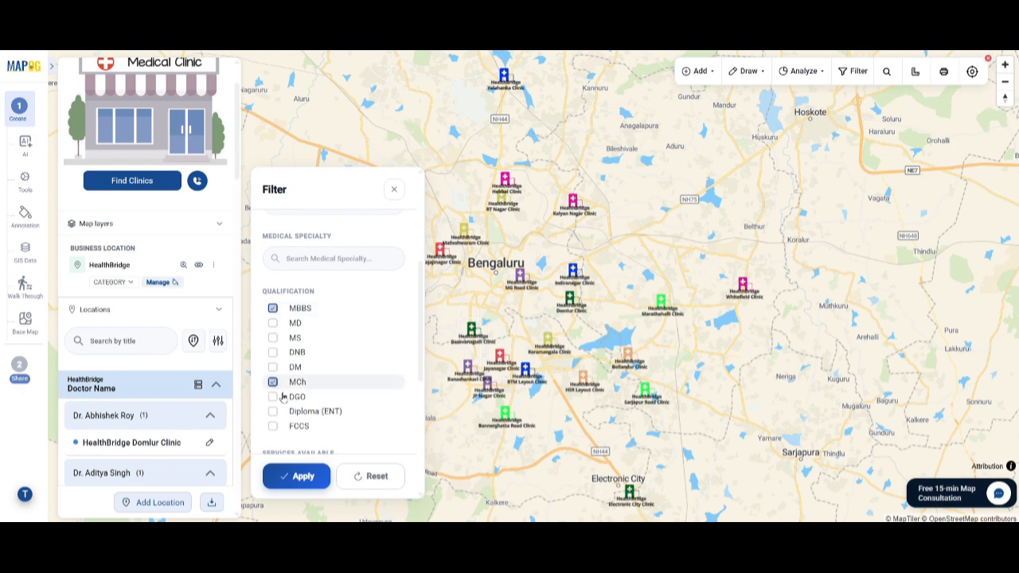
{"action": "scroll", "coordinate": [335, 397], "scroll_direction": "down", "scroll_amount": 4}
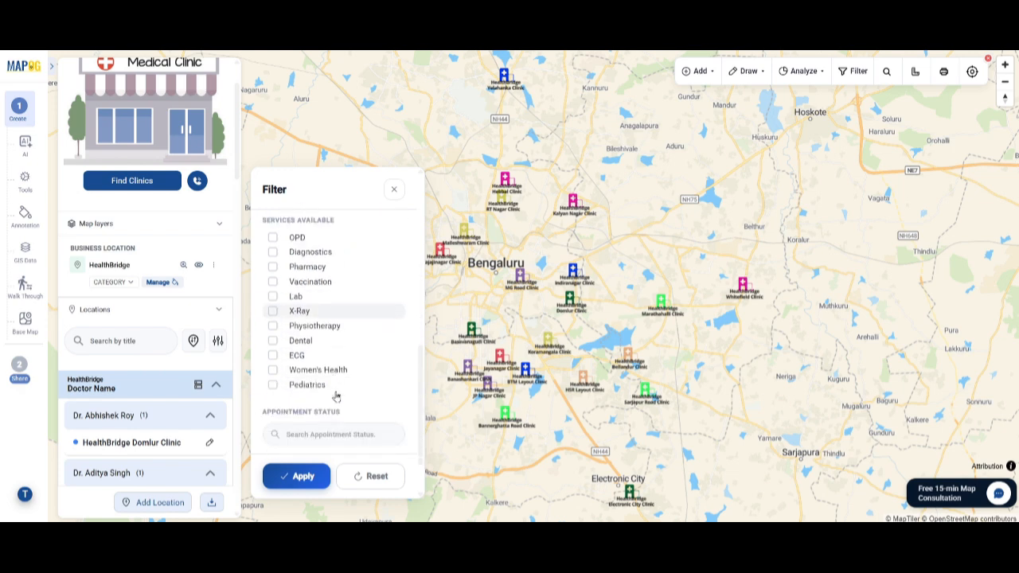
{"action": "left_click", "coordinate": [273, 296]}
{"action": "left_click", "coordinate": [296, 476]}
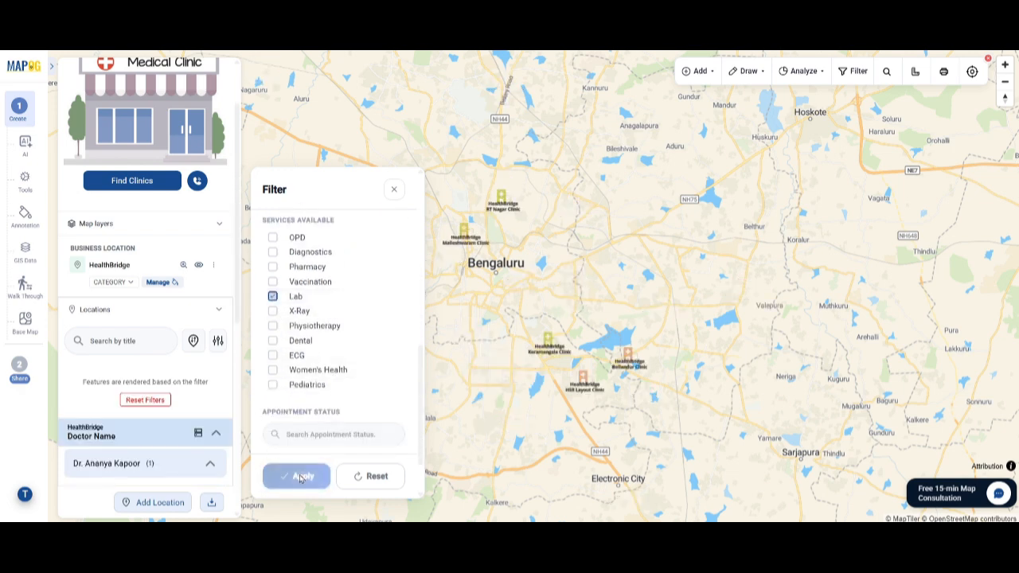
{"action": "left_click", "coordinate": [147, 401]}
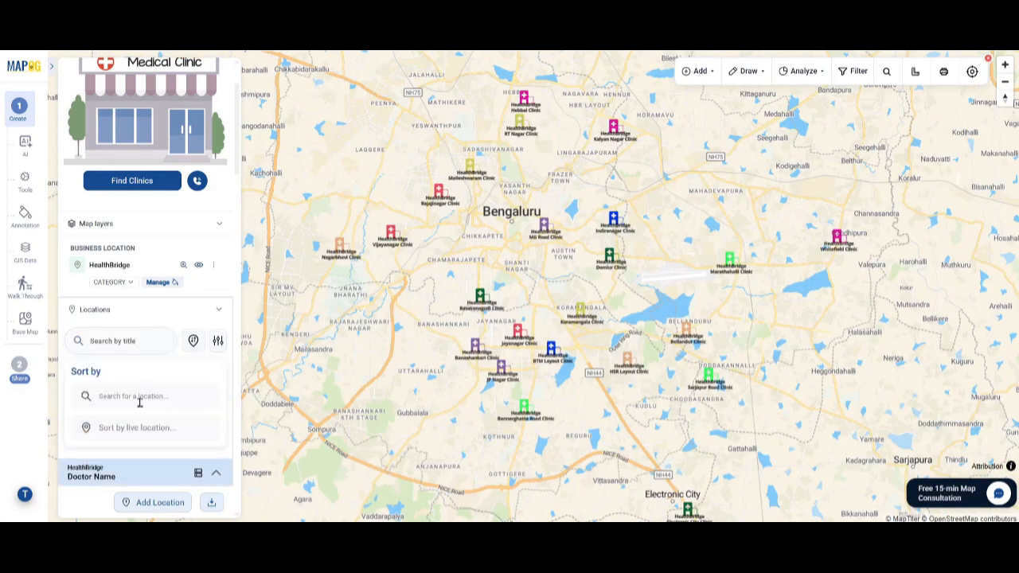
Step: Sort the clinics by distance from Bengaluru, Karnataka, India and review the distances in the location list
{"action": "left_click", "coordinate": [140, 396]}
{"action": "type", "text": "bangalore"}
{"action": "left_click", "coordinate": [139, 421]}
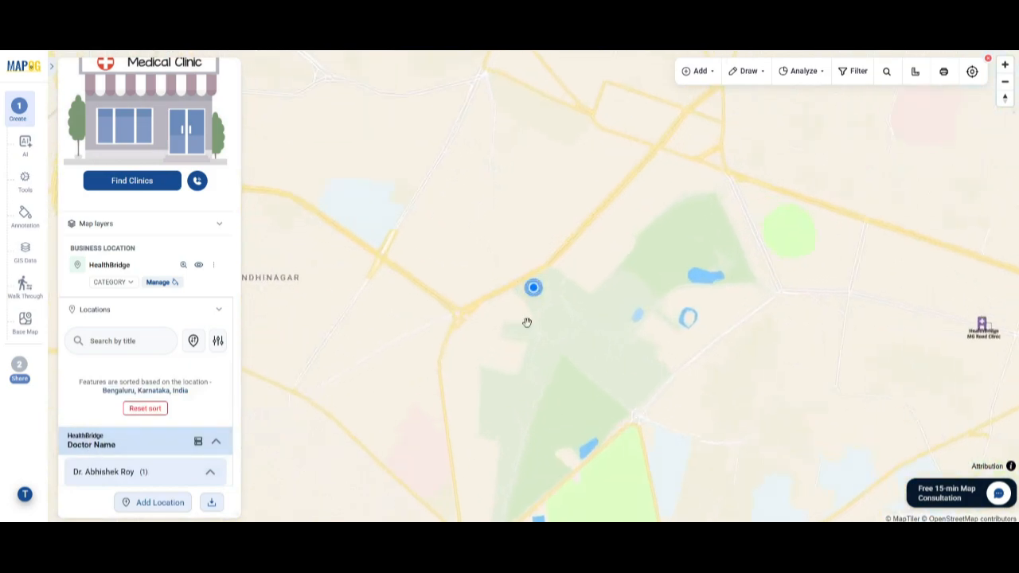
{"action": "scroll", "coordinate": [527, 323], "scroll_direction": "down", "scroll_amount": 10}
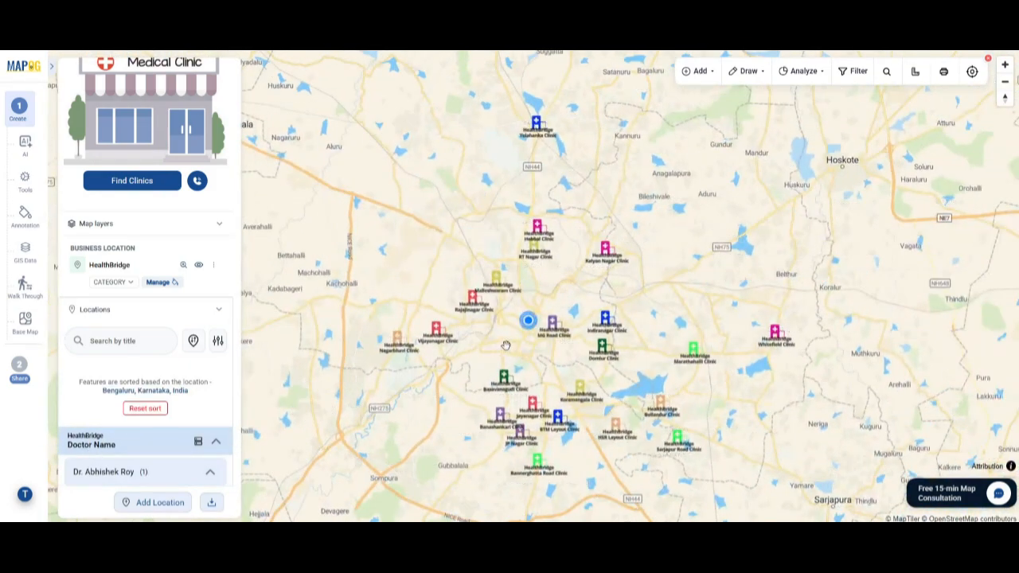
{"action": "scroll", "coordinate": [180, 421], "scroll_direction": "down", "scroll_amount": 5}
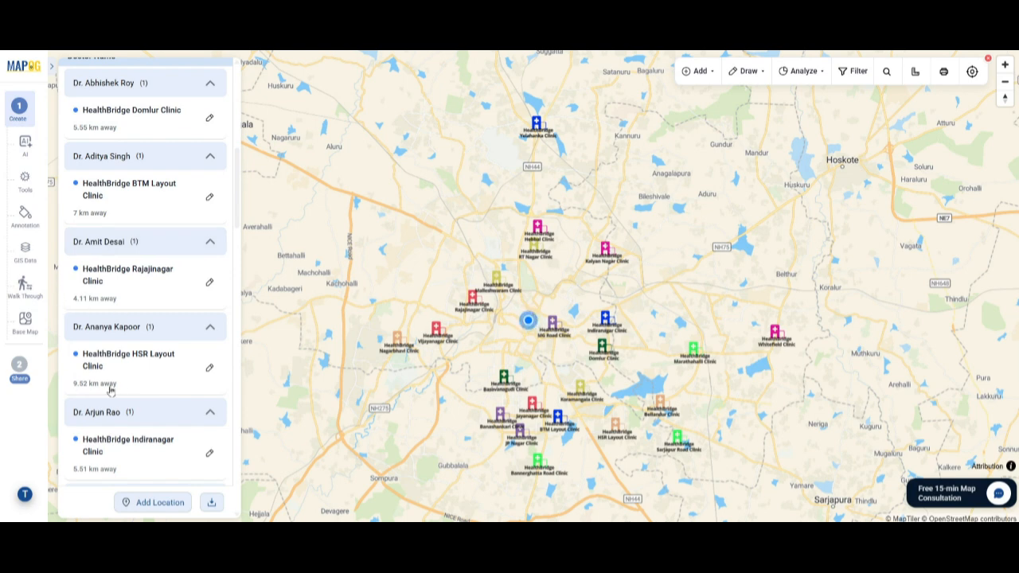
{"action": "scroll", "coordinate": [110, 389], "scroll_direction": "down", "scroll_amount": 5}
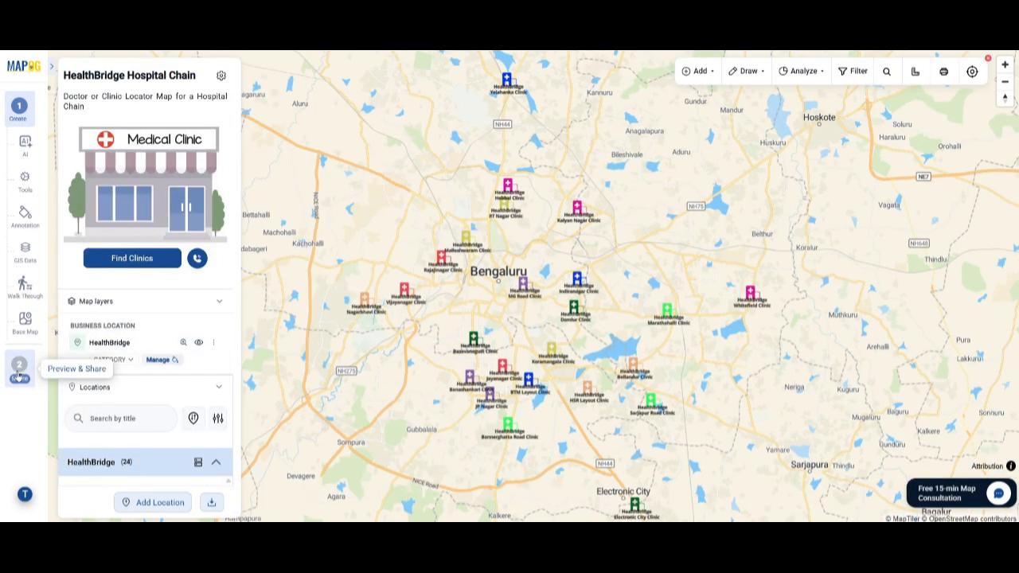
Step: Open the map's share and publish settings and examine the access option for adding users
{"action": "left_click", "coordinate": [19, 374]}
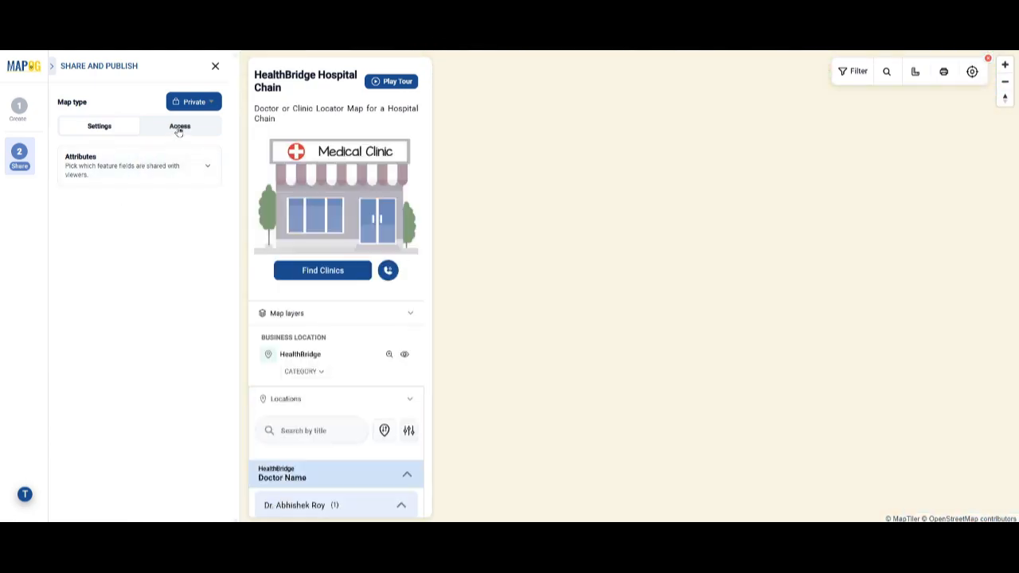
{"action": "left_click", "coordinate": [178, 130]}
{"action": "left_click", "coordinate": [143, 179]}
{"action": "left_click", "coordinate": [639, 237]}
{"action": "left_click", "coordinate": [509, 318]}
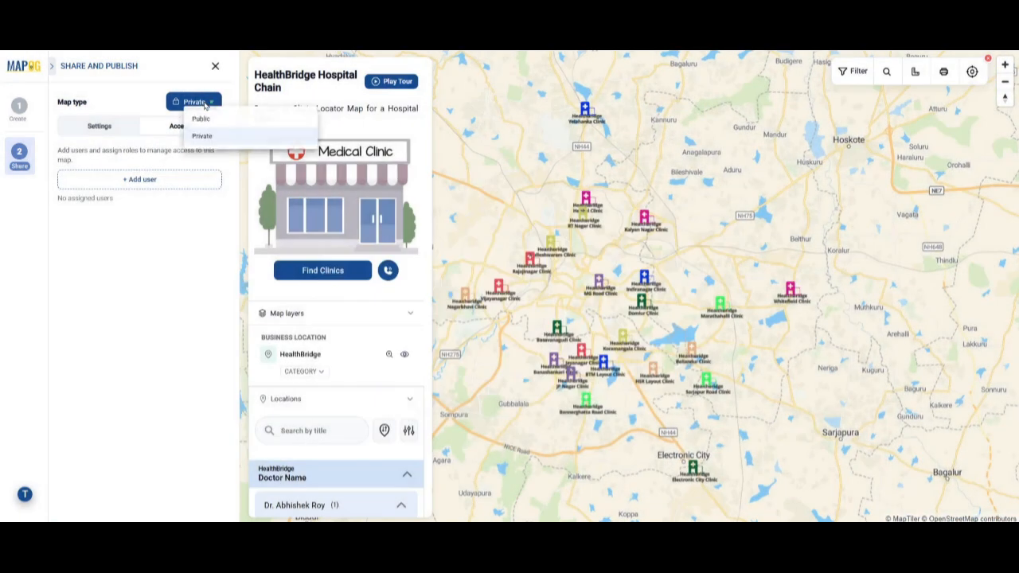
Step: Set the map type to Public and copy the map's share link and iframe embed code
{"action": "left_click", "coordinate": [203, 117]}
{"action": "left_click", "coordinate": [187, 129]}
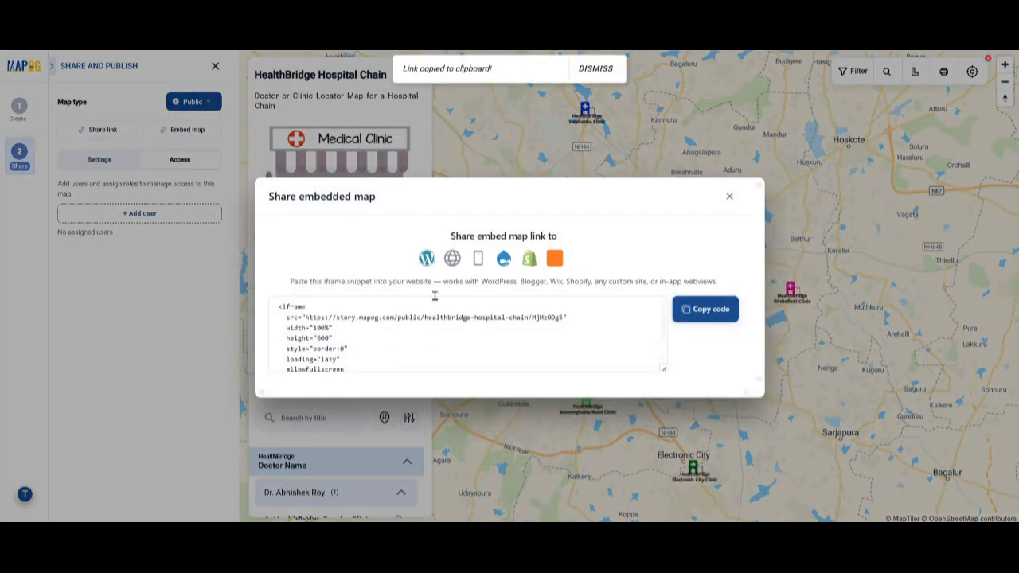
{"action": "left_click", "coordinate": [700, 314]}
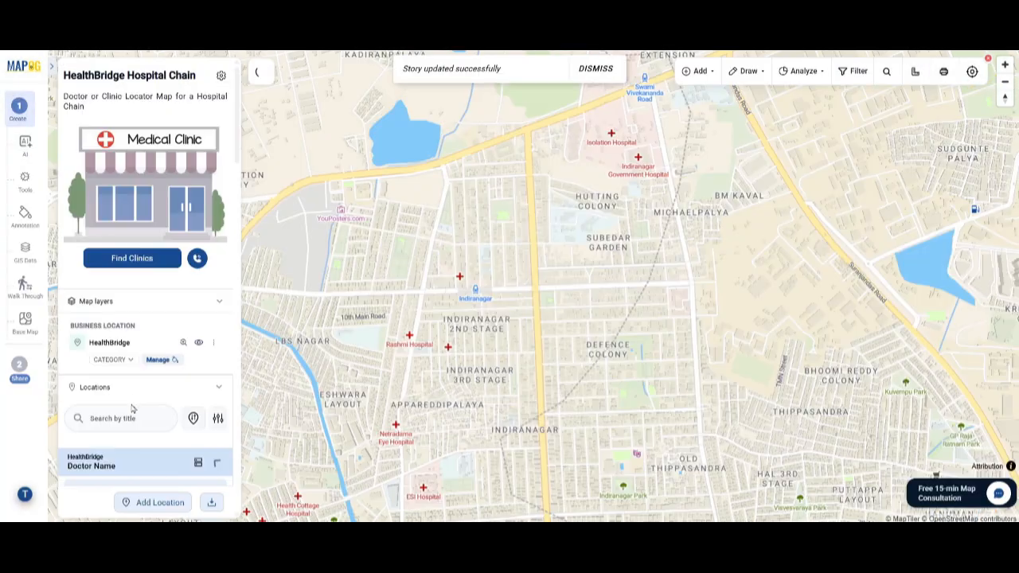
Step: Fit the map to the HealthBridge layer and review the HealthBridge Domlur Clinic's full details from the location list
{"action": "left_click", "coordinate": [183, 343]}
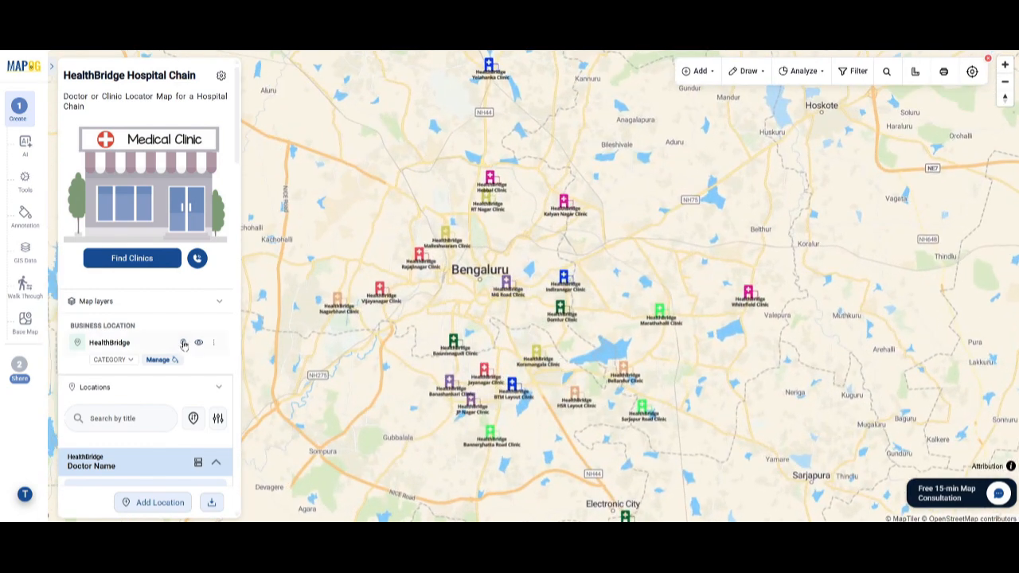
{"action": "scroll", "coordinate": [183, 343], "scroll_direction": "down", "scroll_amount": 5}
{"action": "left_click", "coordinate": [142, 210]}
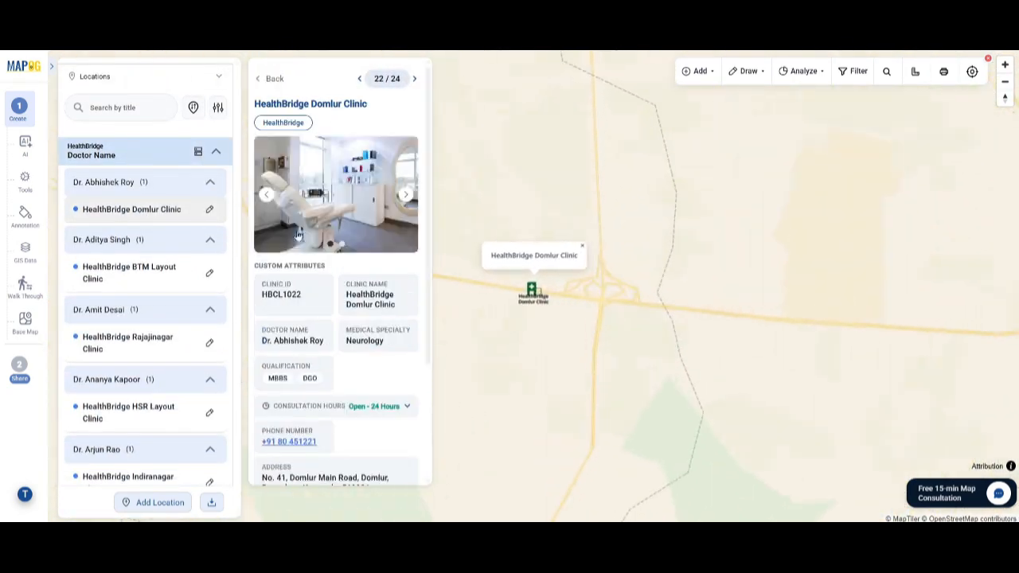
{"action": "scroll", "coordinate": [353, 318], "scroll_direction": "down", "scroll_amount": 2}
{"action": "scroll", "coordinate": [355, 317], "scroll_direction": "up", "scroll_amount": 2}
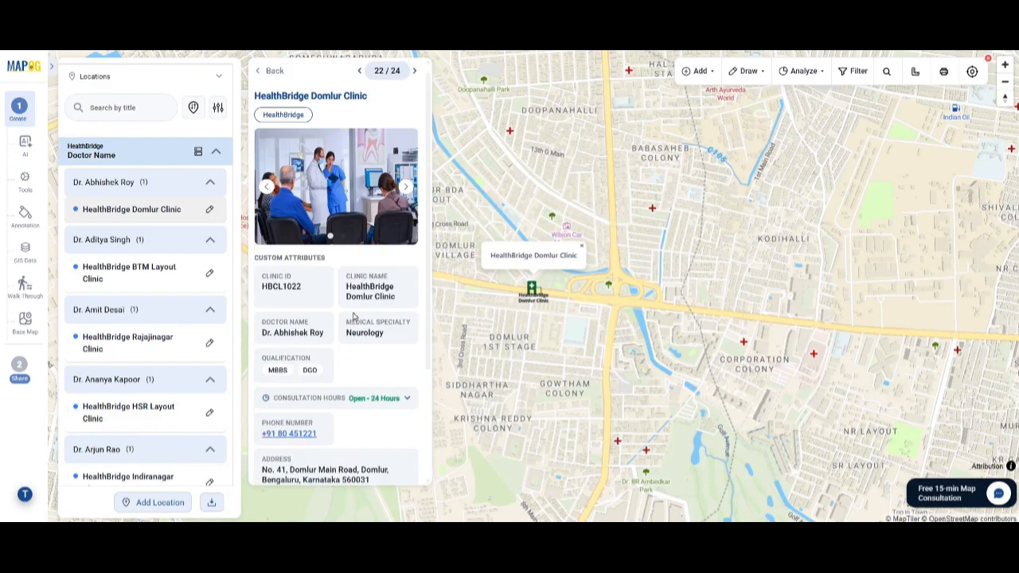
Step: Review the details and photos of the HealthBridge BTM Layout Clinic and the HealthBridge Rajajinagar Clinic
{"action": "left_click", "coordinate": [127, 272]}
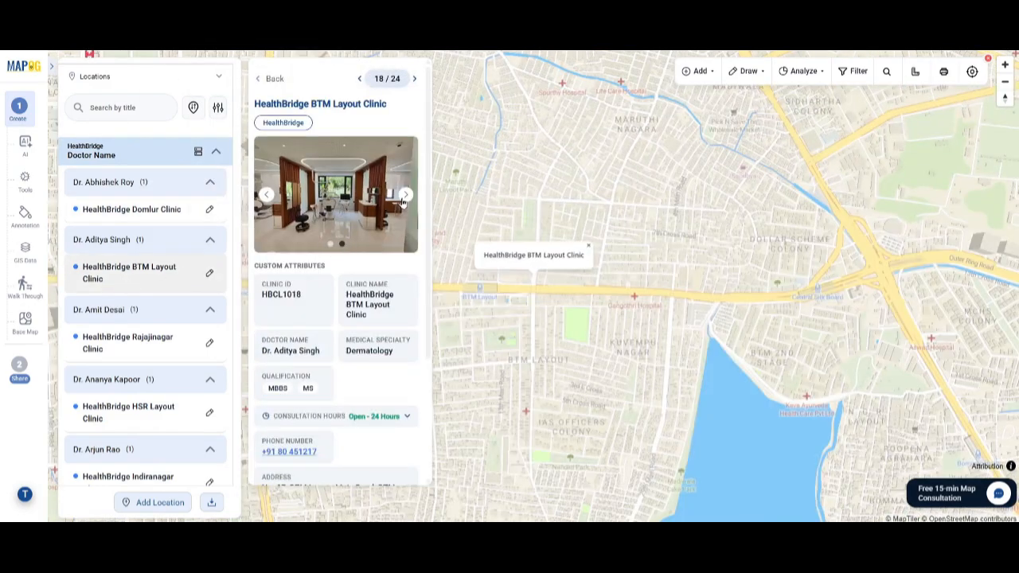
{"action": "left_click", "coordinate": [405, 195]}
{"action": "scroll", "coordinate": [342, 319], "scroll_direction": "down", "scroll_amount": 3}
{"action": "scroll", "coordinate": [342, 318], "scroll_direction": "up", "scroll_amount": 3}
{"action": "left_click", "coordinate": [137, 339]}
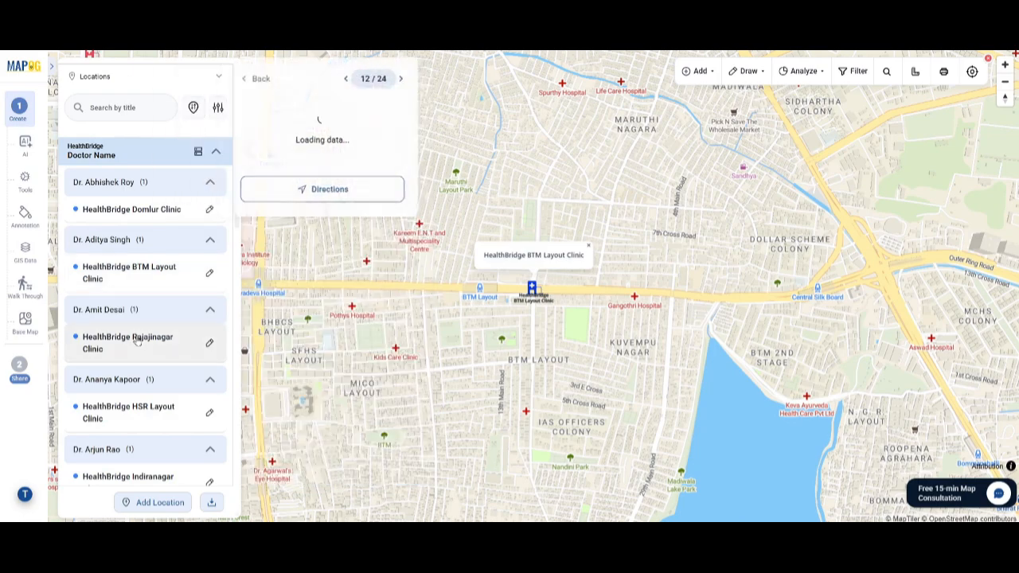
{"action": "left_click", "coordinate": [406, 196]}
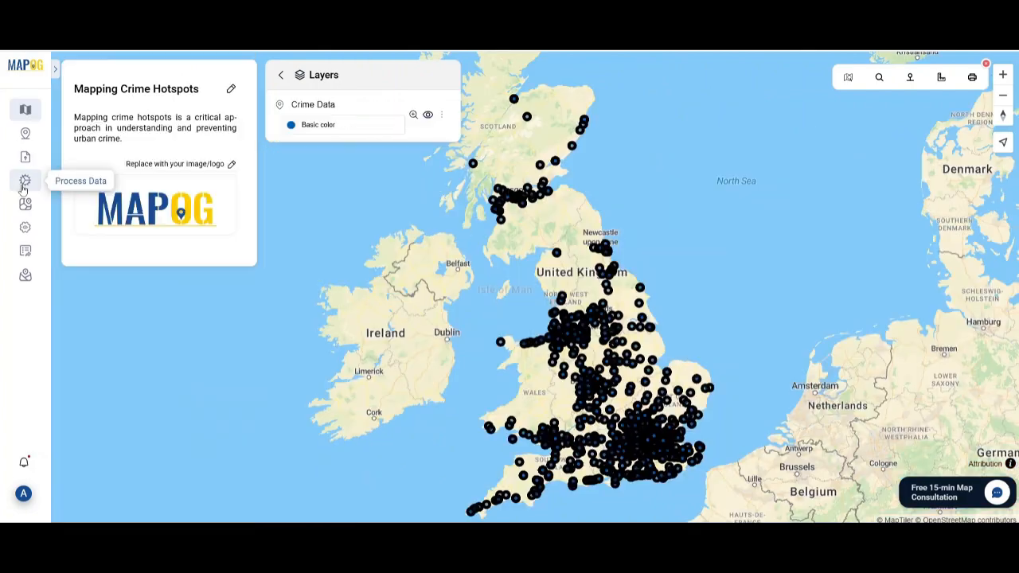
{"action": "left_click", "coordinate": [24, 179]}
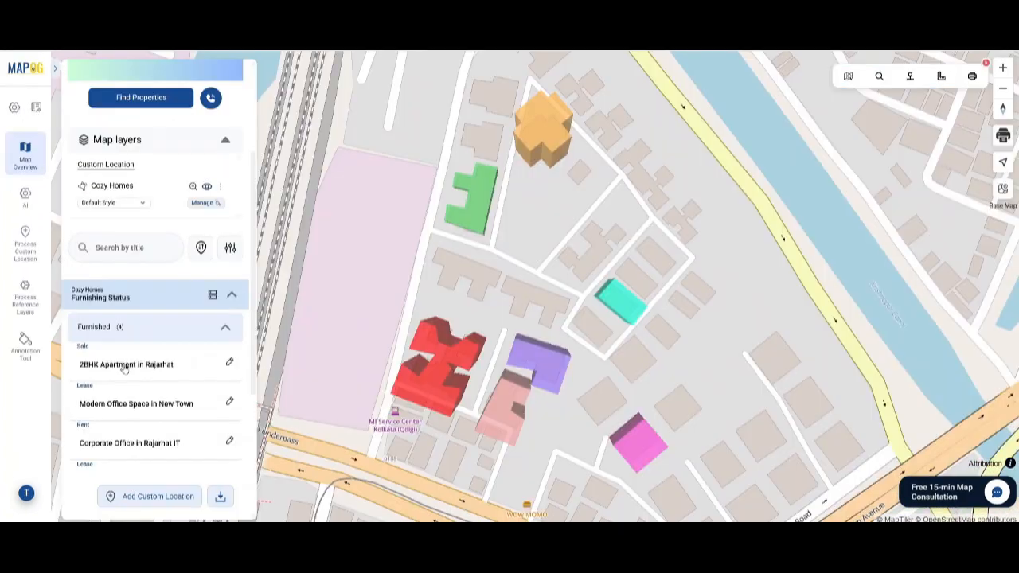
{"action": "left_click", "coordinate": [128, 363]}
{"action": "scroll", "coordinate": [368, 408], "scroll_direction": "down", "scroll_amount": 1}
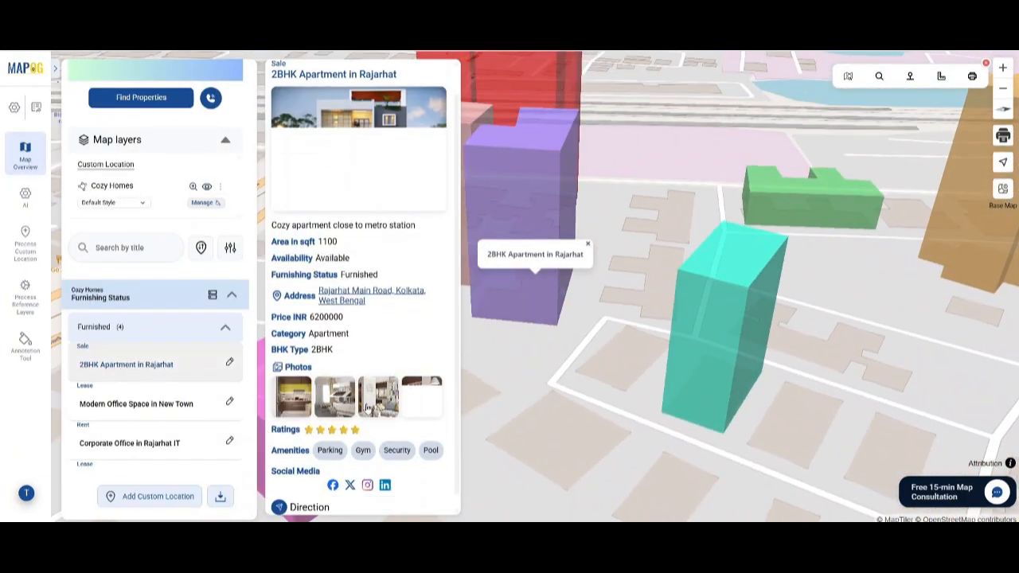